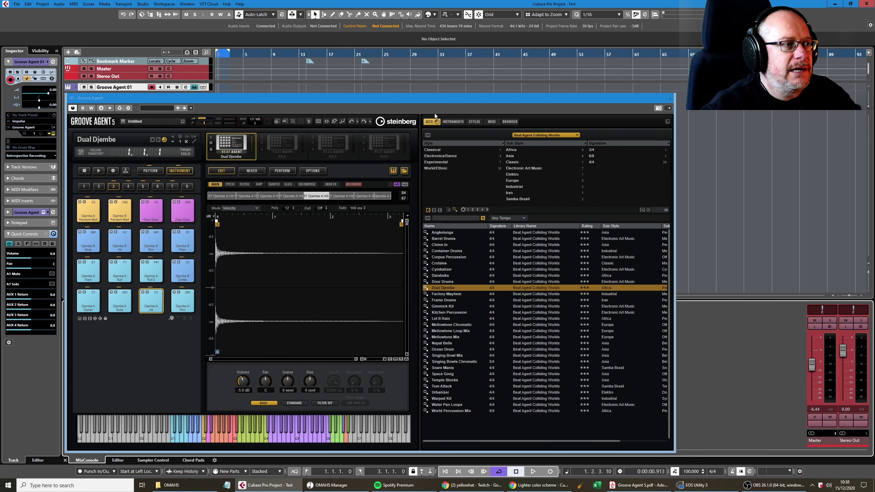
Play the Djembe A Hit pad at several velocities to see which velocity sample each hit triggers
{"action": "mouse_move", "coordinate": [430, 101]}
{"action": "left_mouse_down"}
{"action": "mouse_move", "coordinate": [621, 366]}
{"action": "mouse_move", "coordinate": [618, 382]}
{"action": "mouse_move", "coordinate": [404, 69]}
{"action": "mouse_move", "coordinate": [448, 97]}
{"action": "mouse_move", "coordinate": [428, 100]}
{"action": "left_mouse_up"}
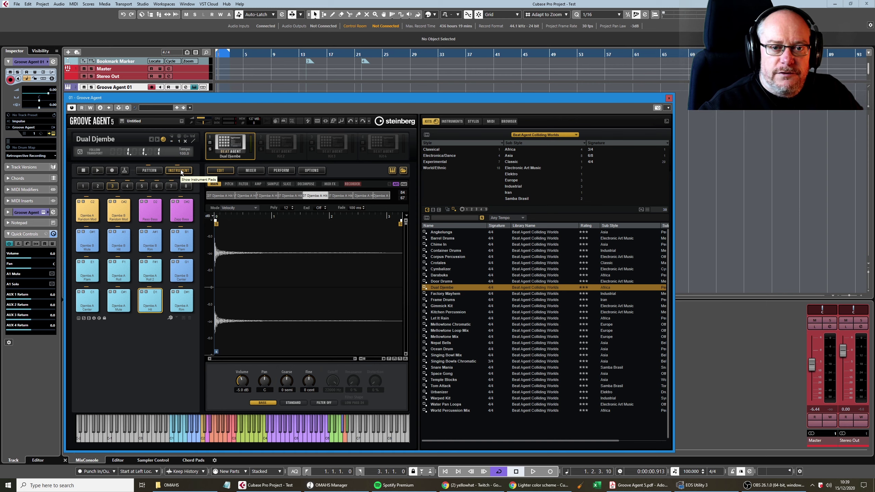
{"action": "left_click", "coordinate": [149, 301]}
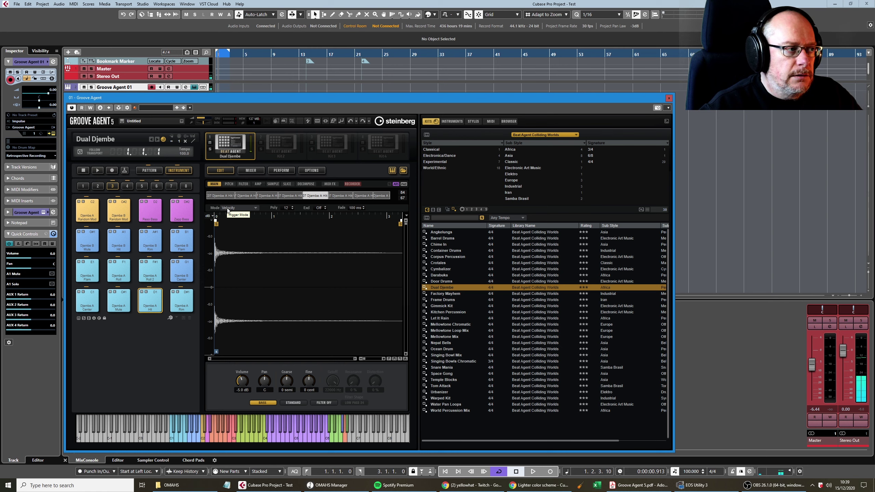
{"action": "left_click", "coordinate": [220, 196]}
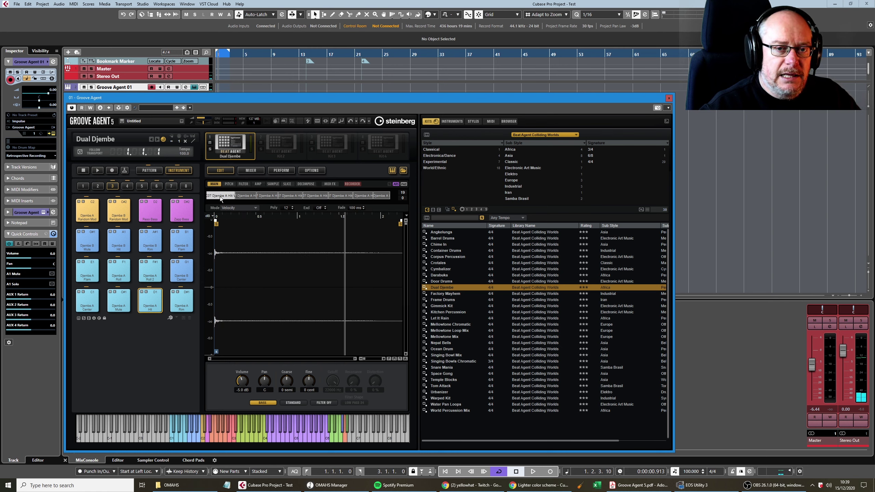
{"action": "left_click", "coordinate": [152, 312]}
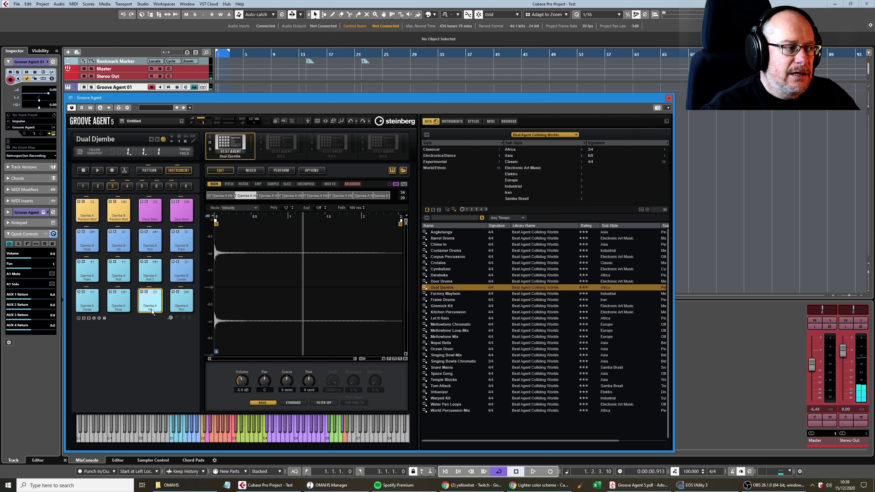
{"action": "left_click", "coordinate": [151, 309]}
{"action": "left_click", "coordinate": [151, 303]}
{"action": "left_click", "coordinate": [151, 301]}
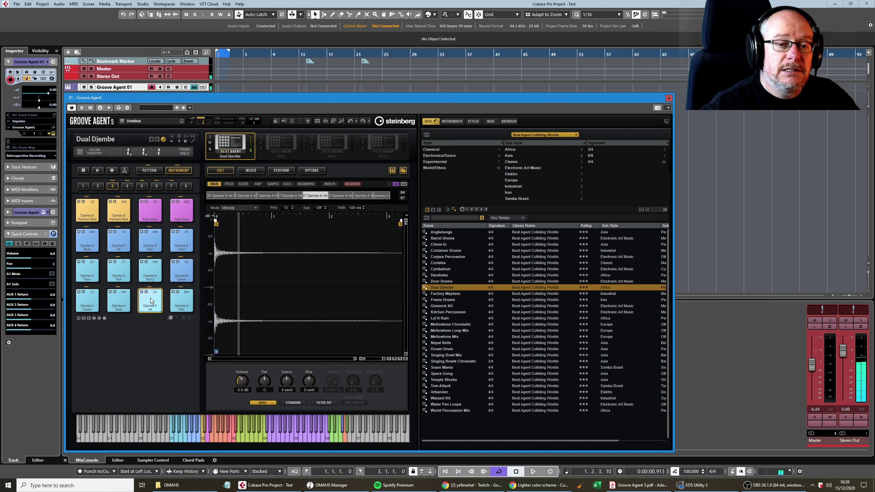
{"action": "left_click", "coordinate": [152, 297]}
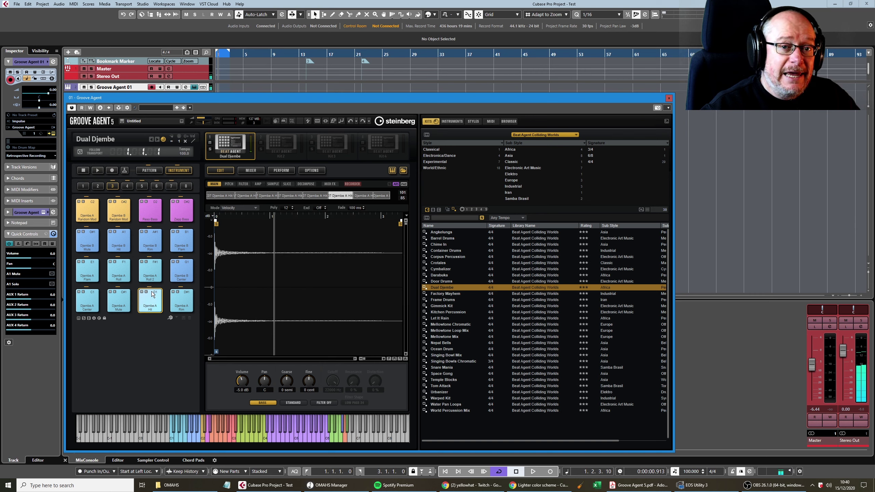
{"action": "left_click", "coordinate": [151, 302]}
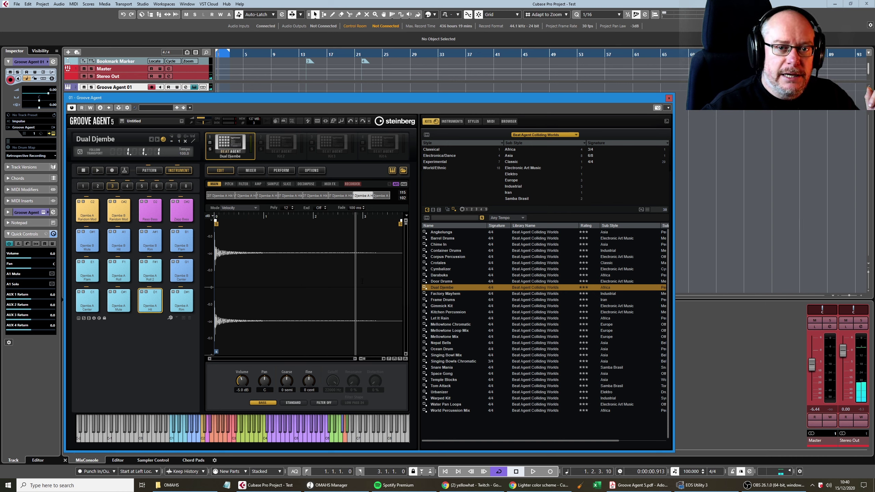
Extend the velocity range of the Djembe A Hit V4 sample and set its upper velocity limit to 70
{"action": "left_click", "coordinate": [290, 195]}
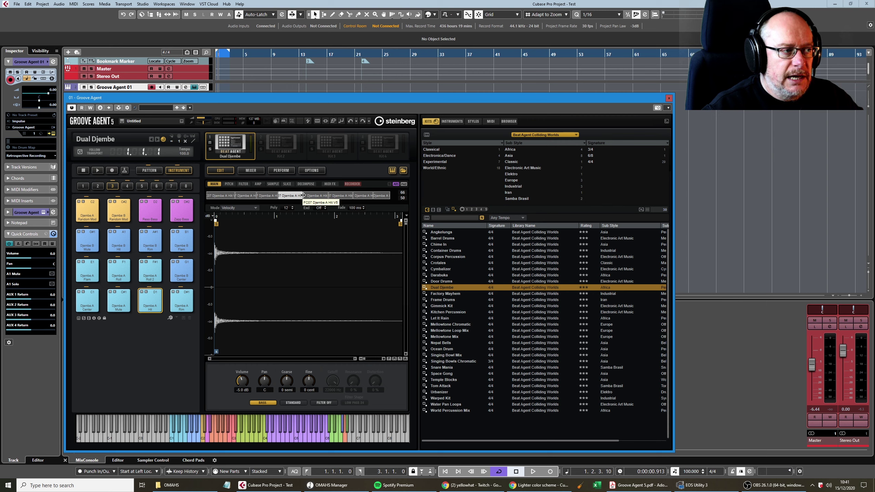
{"action": "mouse_move", "coordinate": [303, 196]}
{"action": "left_mouse_down"}
{"action": "mouse_move", "coordinate": [320, 197]}
{"action": "mouse_move", "coordinate": [298, 197]}
{"action": "mouse_move", "coordinate": [313, 199]}
{"action": "left_mouse_up"}
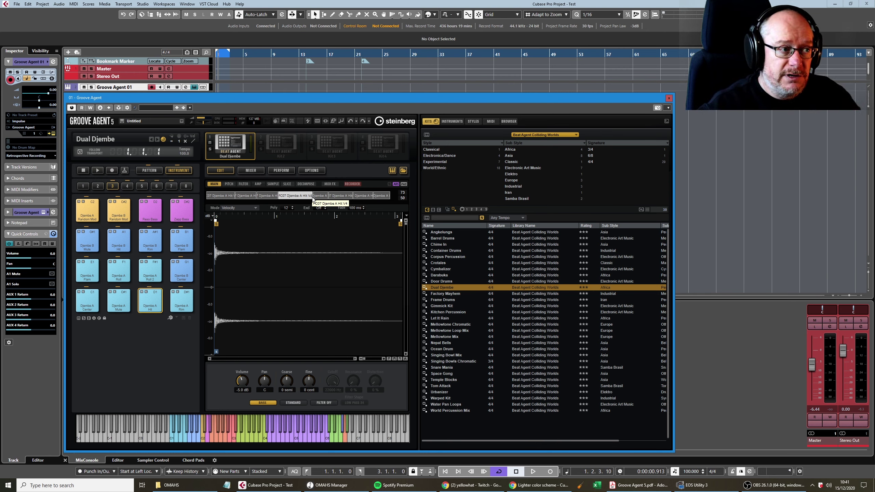
{"action": "double_click", "coordinate": [402, 193]}
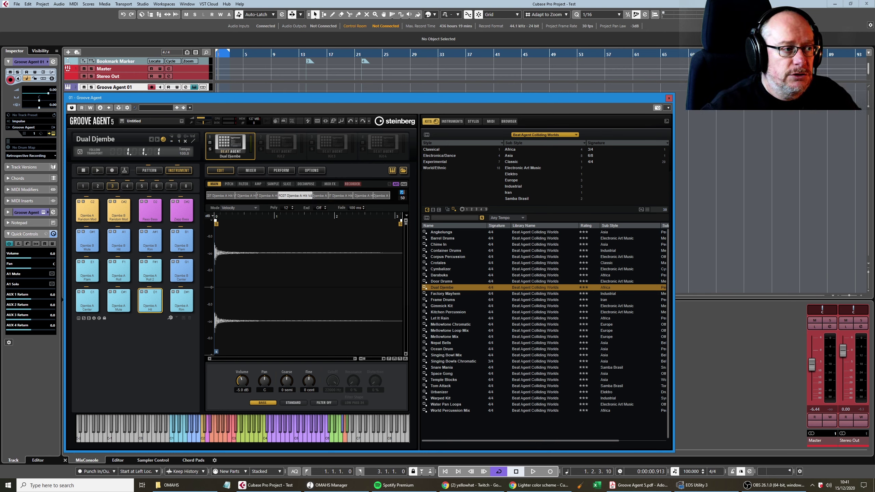
{"action": "type", "text": "70"}
{"action": "key", "text": "Return"}
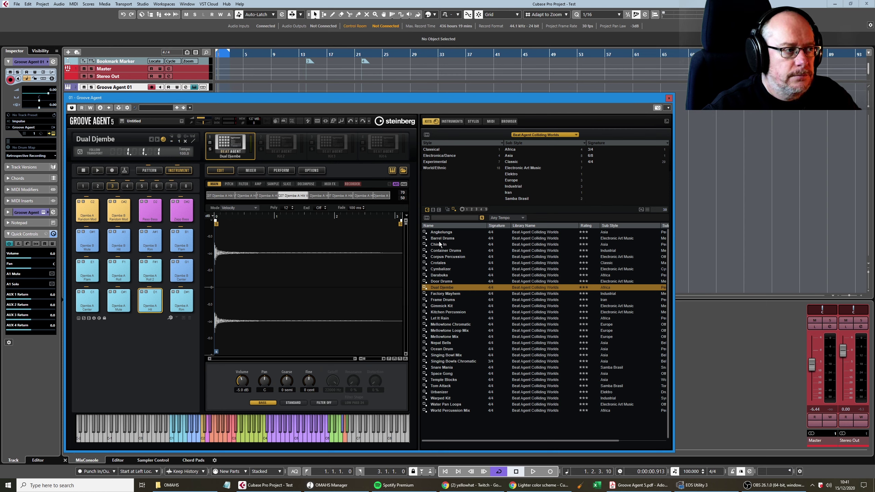
Try to cut the Djembe A Hit V5 sample while editing applies to all samples, and undo the cut
{"action": "left_click", "coordinate": [319, 196]}
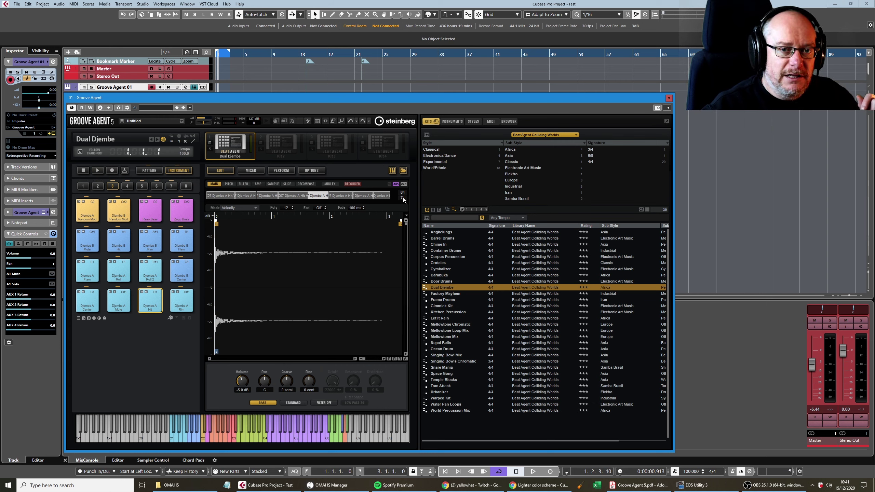
{"action": "right_click", "coordinate": [318, 196]}
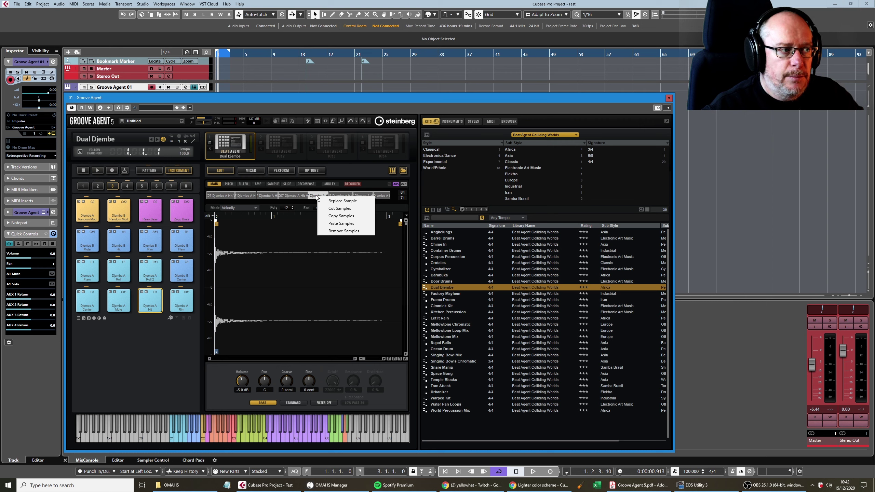
{"action": "left_click", "coordinate": [345, 208]}
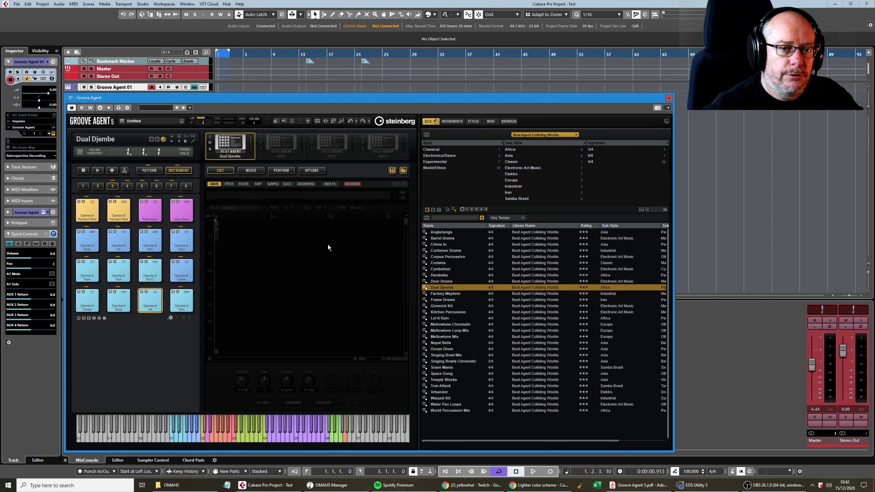
{"action": "key", "text": "ctrl+z"}
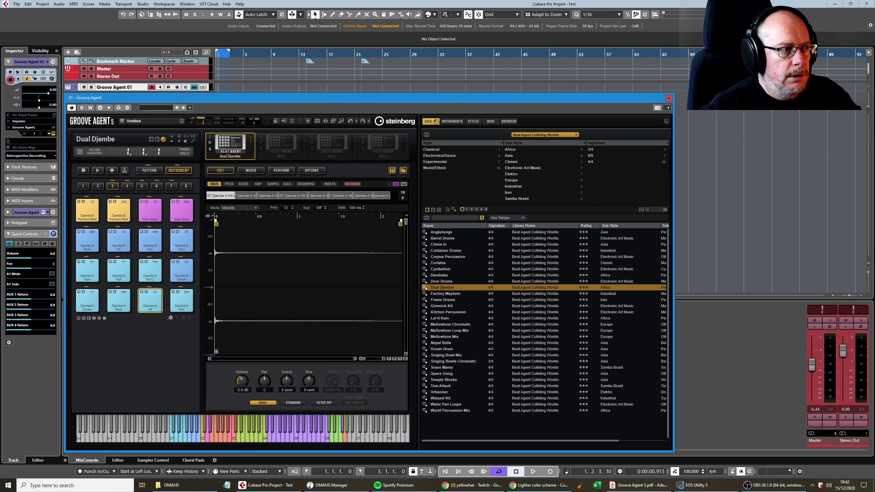
Restrict editing to the selected sample and cut the Djembe A Hit V5 sample from the pad
{"action": "left_click", "coordinate": [403, 184]}
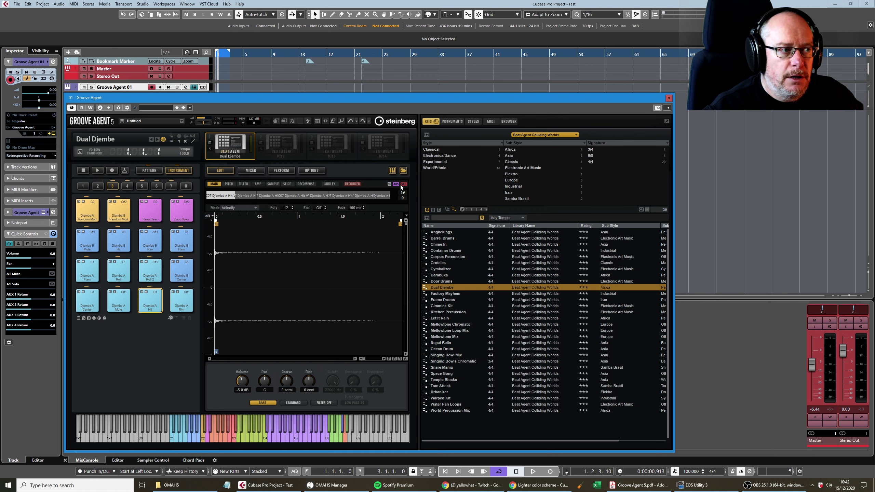
{"action": "right_click", "coordinate": [318, 195]}
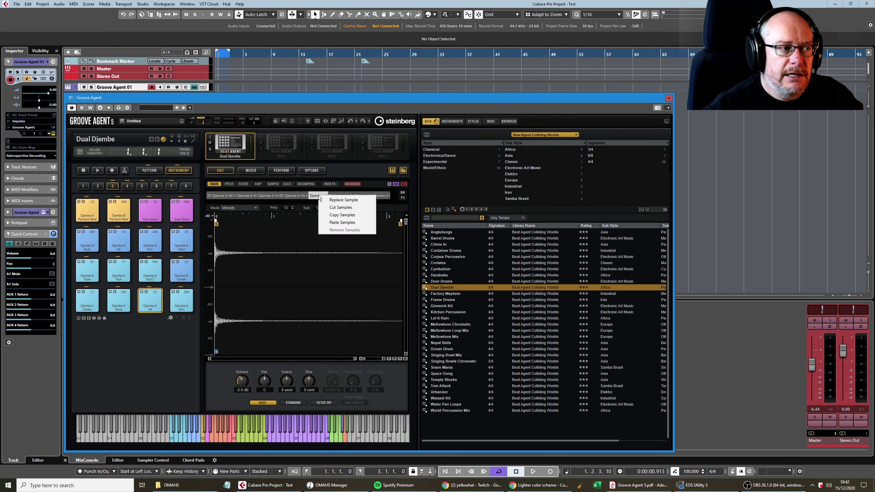
{"action": "left_click", "coordinate": [335, 207]}
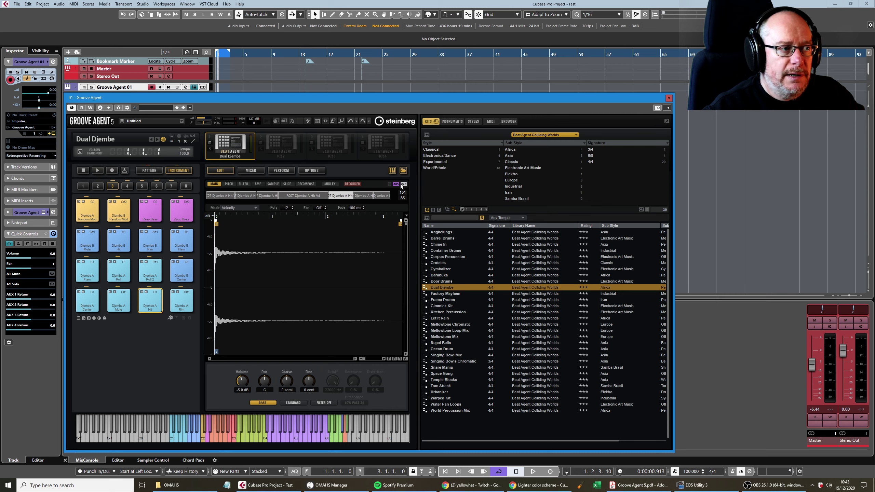
Solo the selected Djembe A Hit sample and switch the pad's trigger mode from Velocity to Layer
{"action": "left_click", "coordinate": [389, 183]}
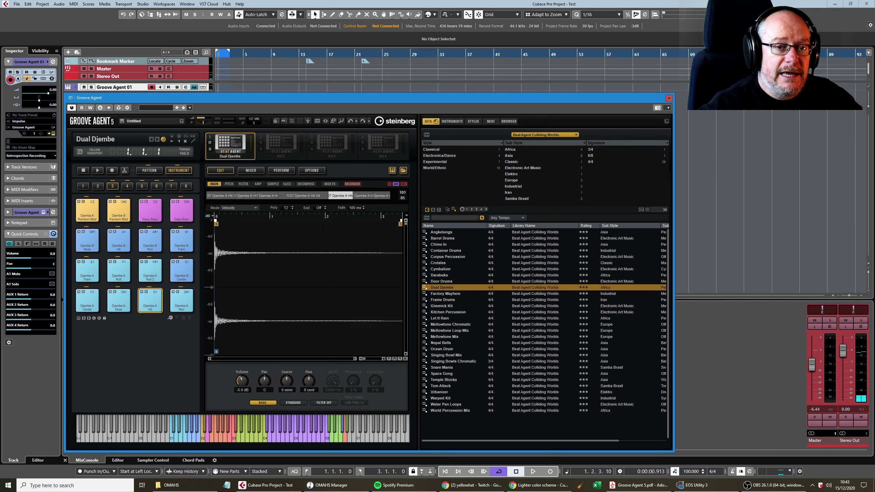
{"action": "left_click", "coordinate": [235, 208]}
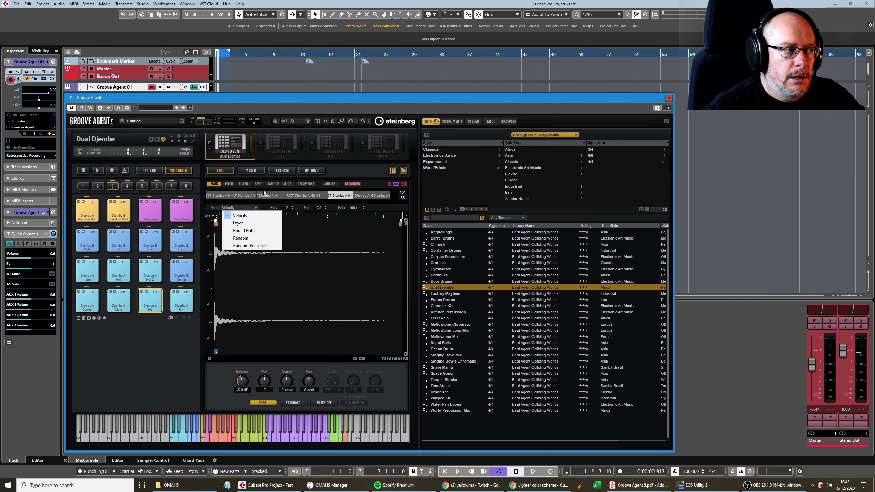
{"action": "left_click", "coordinate": [244, 223]}
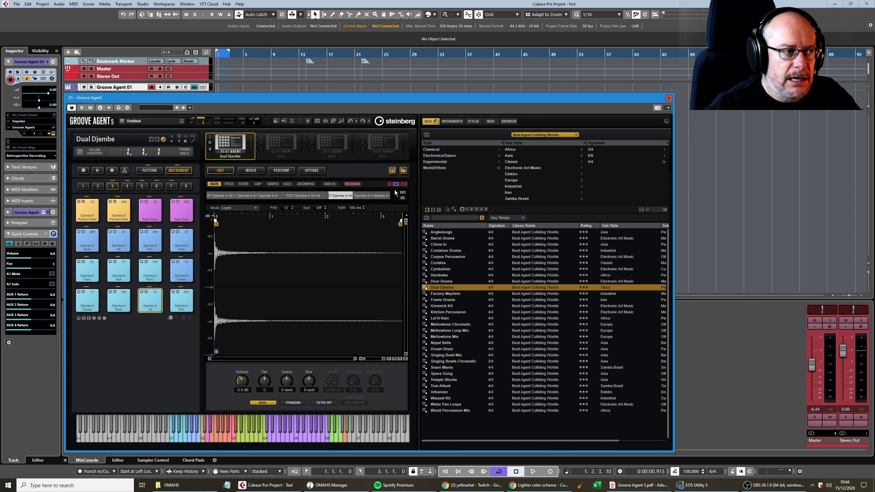
Revert the Dual Djembe kit to its last saved version
{"action": "left_click", "coordinate": [237, 207]}
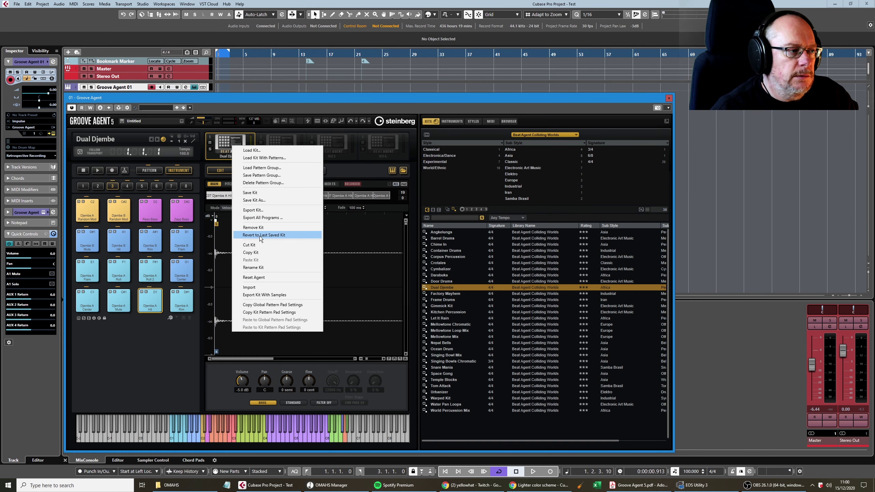
{"action": "left_click", "coordinate": [261, 235]}
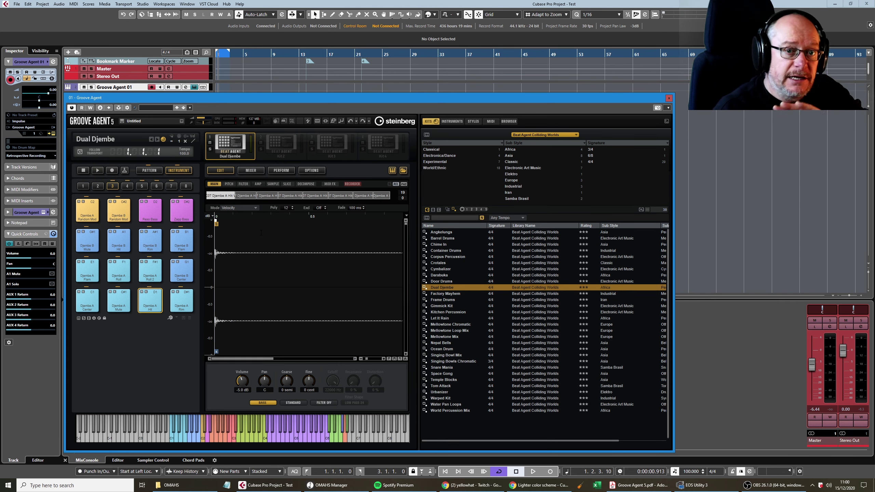
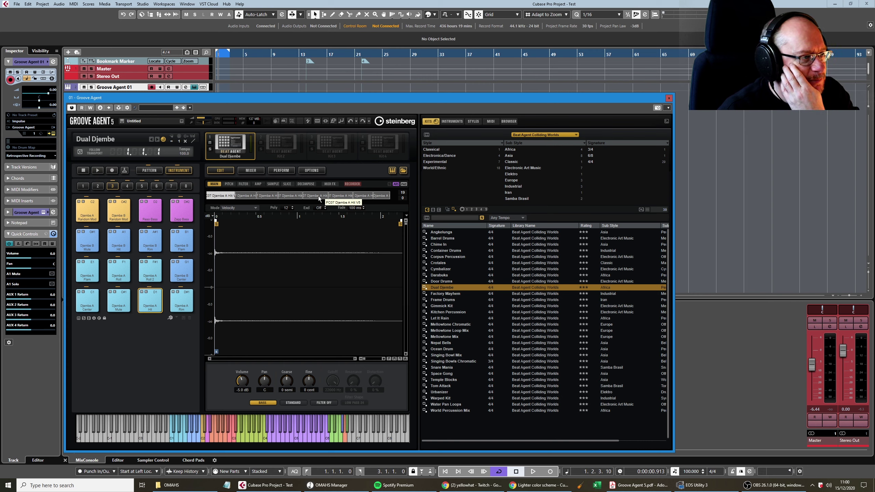
Raise the volume of all Djembe A Hit samples together to about -1.9 dB and compare the setting across the velocity zones
{"action": "left_click", "coordinate": [318, 196]}
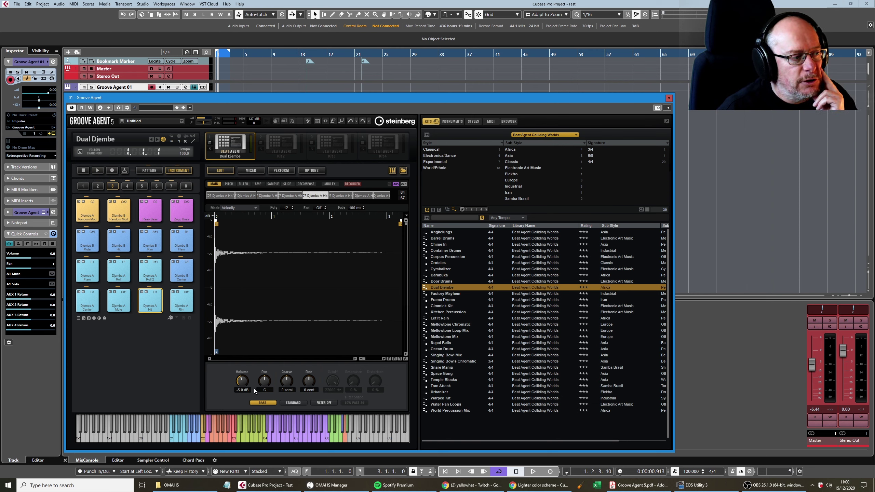
{"action": "left_click", "coordinate": [222, 195]}
{"action": "left_click", "coordinate": [252, 196]}
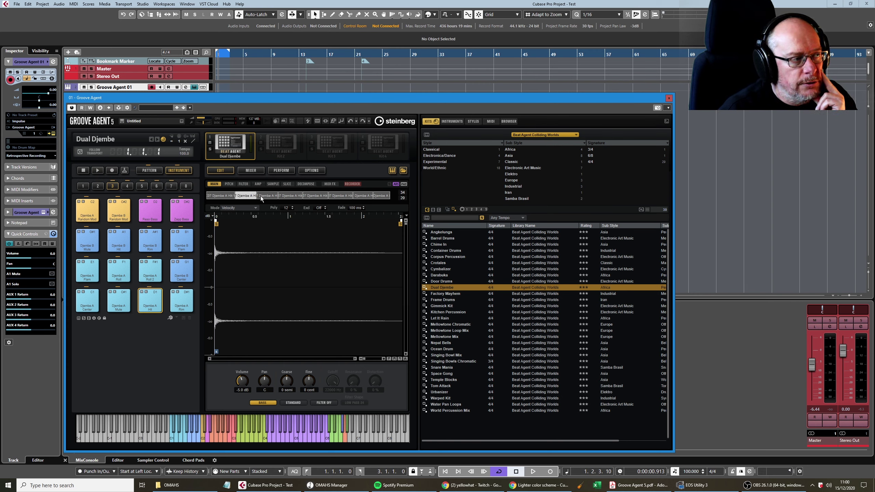
{"action": "left_click", "coordinate": [260, 196]}
{"action": "left_click", "coordinate": [317, 196]}
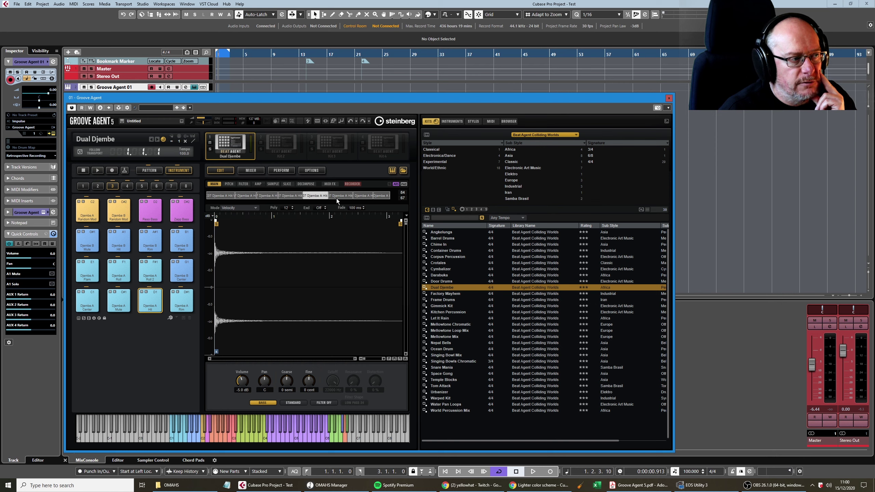
{"action": "left_click", "coordinate": [337, 198]}
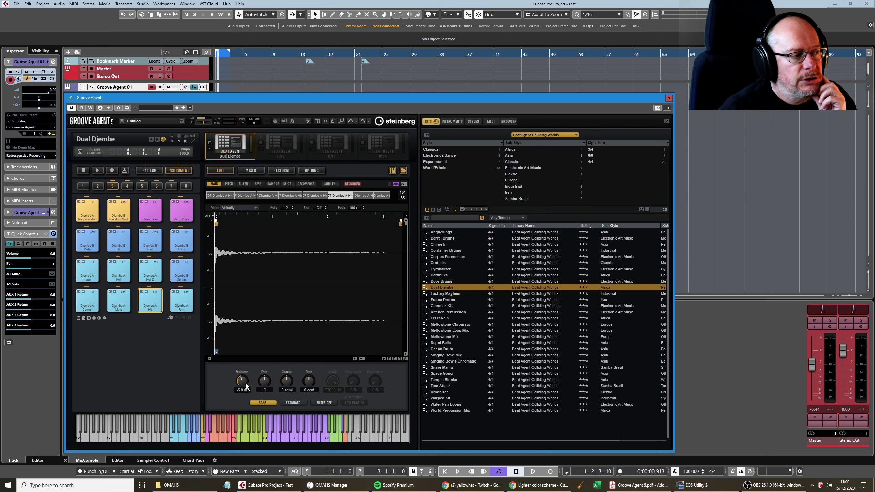
{"action": "left_click_drag", "start_coordinate": [247, 387], "coordinate": [245, 380]}
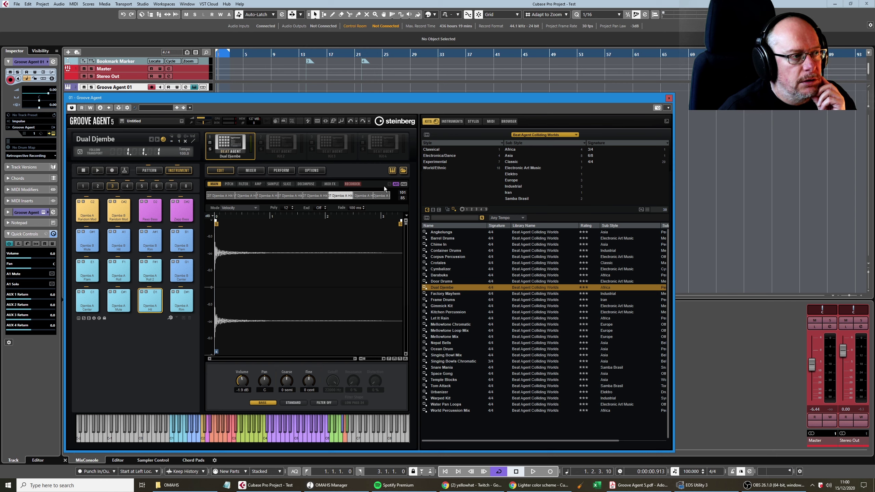
{"action": "left_click", "coordinate": [318, 195]}
{"action": "left_click", "coordinate": [267, 195]}
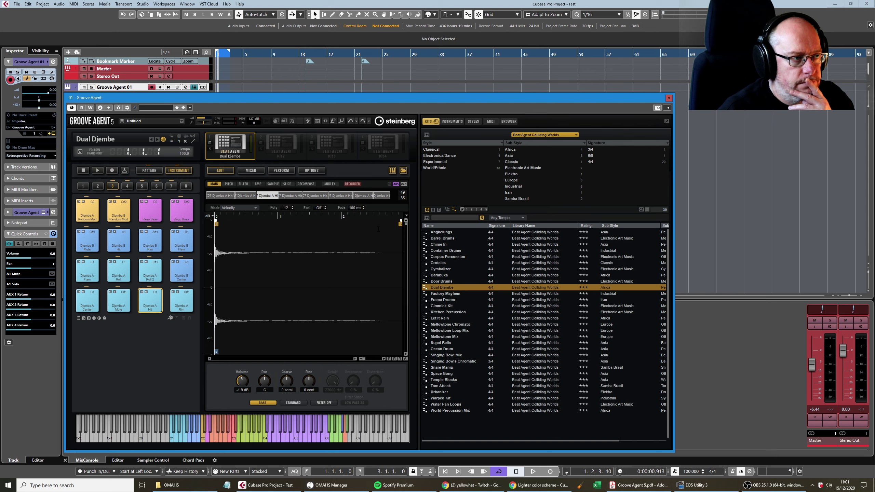
{"action": "left_click", "coordinate": [334, 196]}
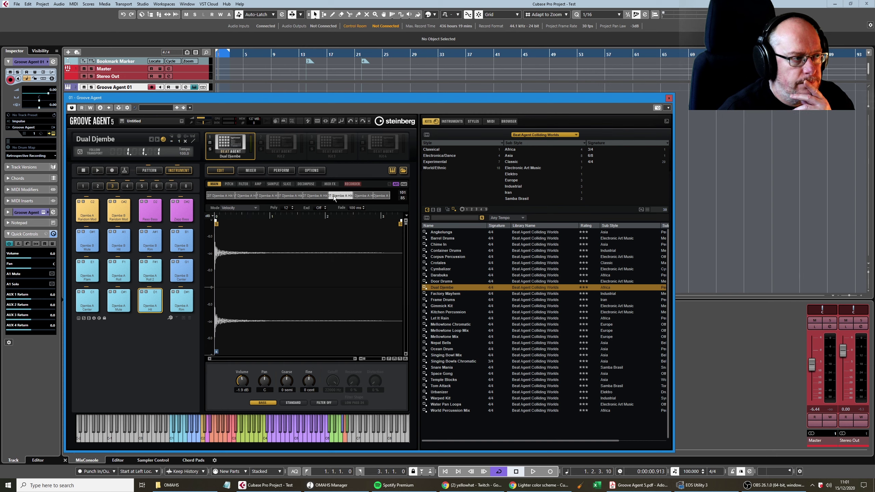
Restrict editing to the selected sample, raise only the V6 sample's volume to 4.1 dB, and compare it with the other samples
{"action": "left_click", "coordinate": [406, 185]}
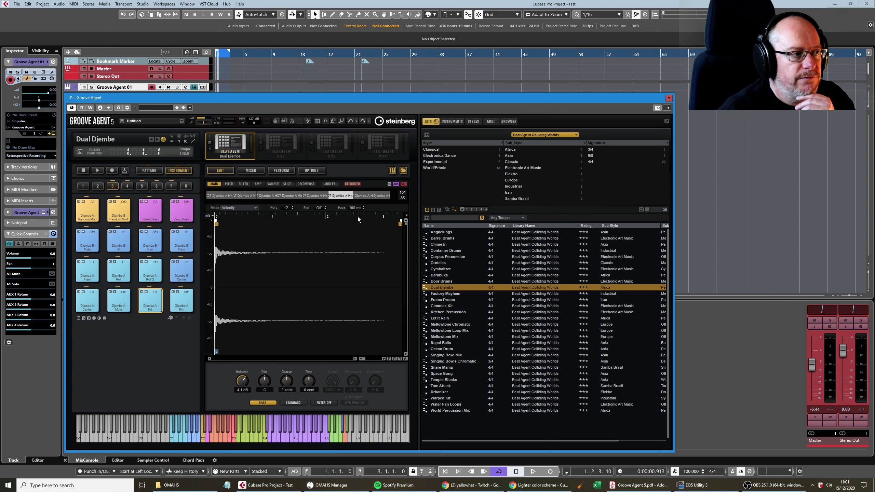
{"action": "left_click", "coordinate": [320, 196]}
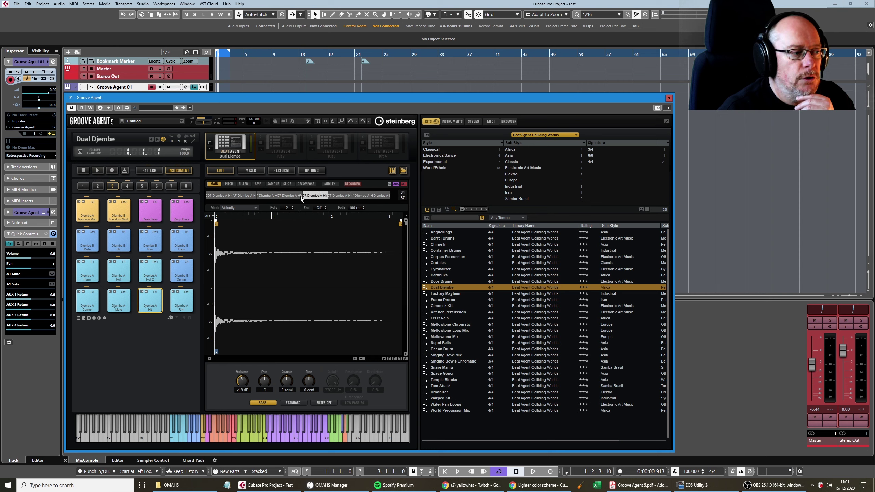
{"action": "left_click", "coordinate": [281, 195]}
Switch to relative editing for all samples and set the Djembe A Hit V5 sample's volume to -2 dB
{"action": "left_click", "coordinate": [397, 186]}
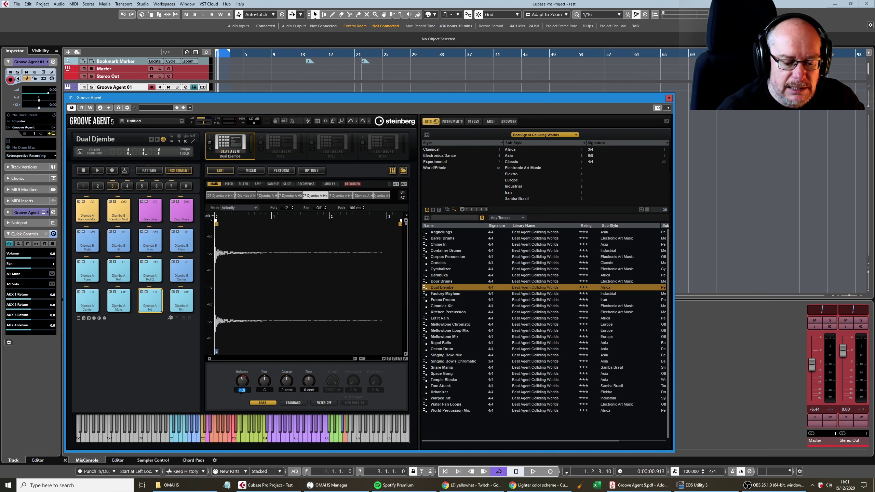
{"action": "type", "text": "-2"}
{"action": "key", "text": "Return"}
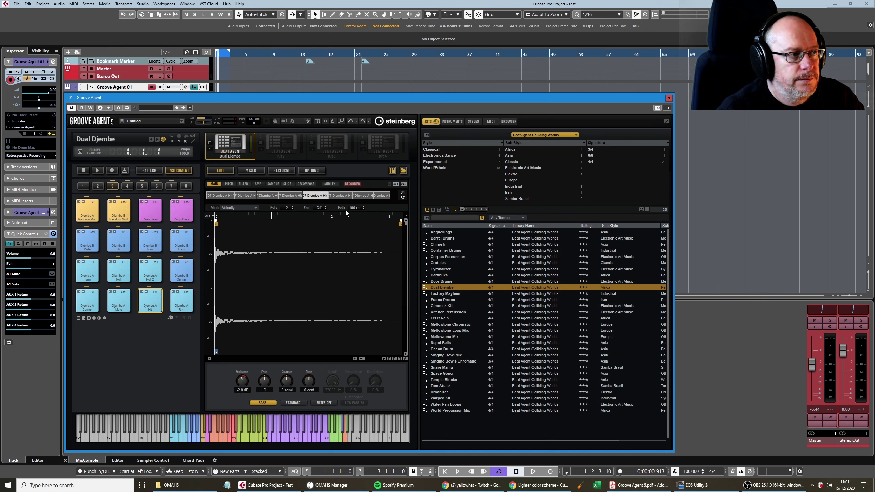
Set the Djembe A Hit V6 sample's volume to 4 dB, and set V5 to -2 dB with editing restricted to the selected sample
{"action": "left_click", "coordinate": [341, 196]}
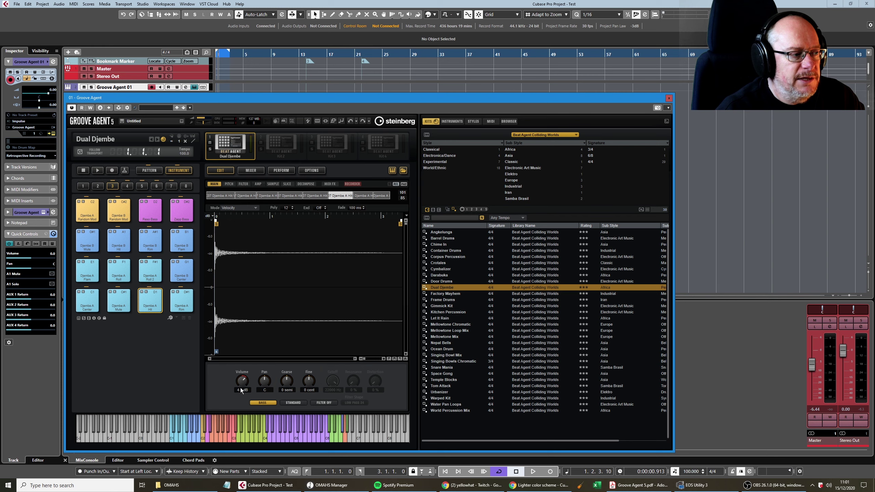
{"action": "type", "text": "4"}
{"action": "key", "text": "Return"}
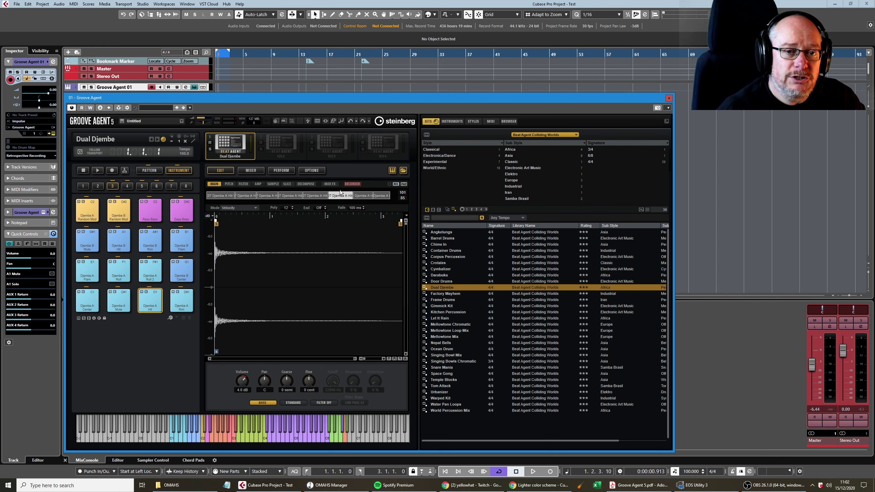
{"action": "left_click", "coordinate": [317, 196]}
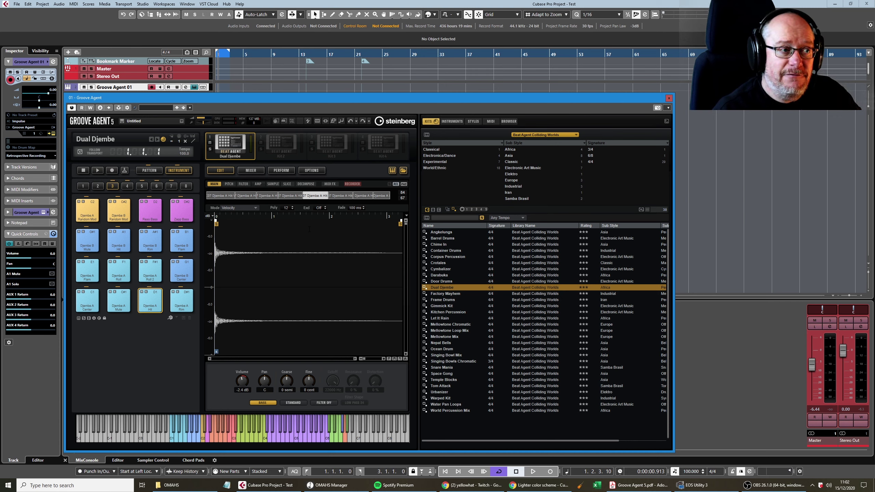
{"action": "left_click", "coordinate": [403, 184]}
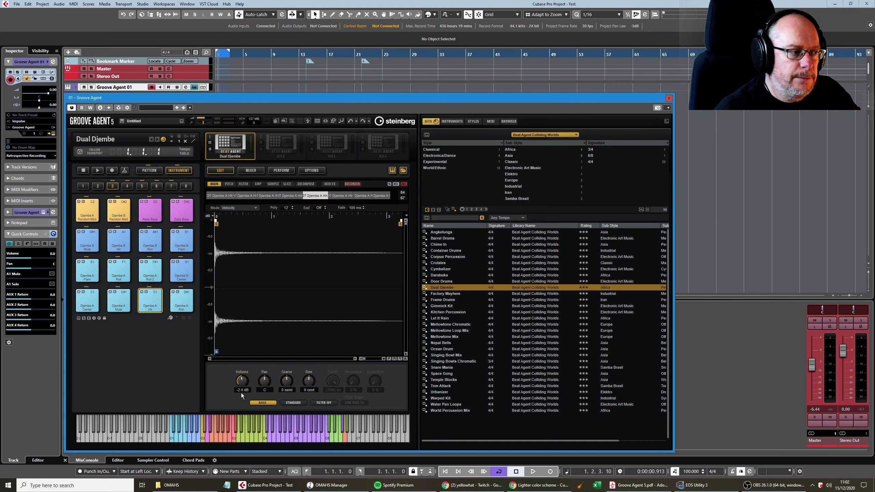
{"action": "key", "text": "Return"}
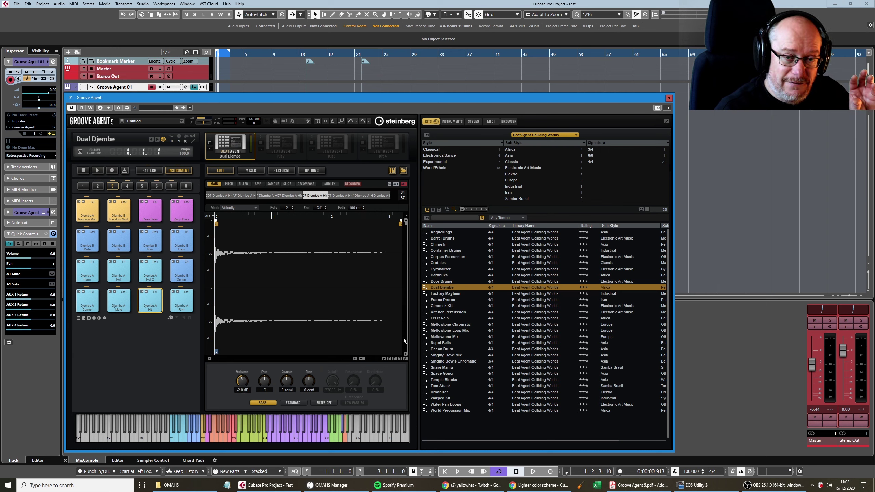
Return to relative editing of all samples, set the V6 sample's volume to 5 dB, and compare it with V5
{"action": "left_click", "coordinate": [344, 196]}
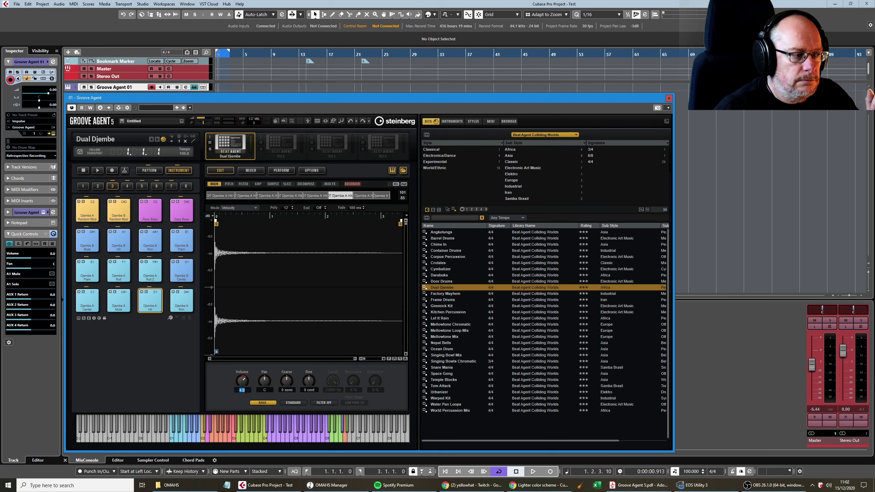
{"action": "type", "text": "5"}
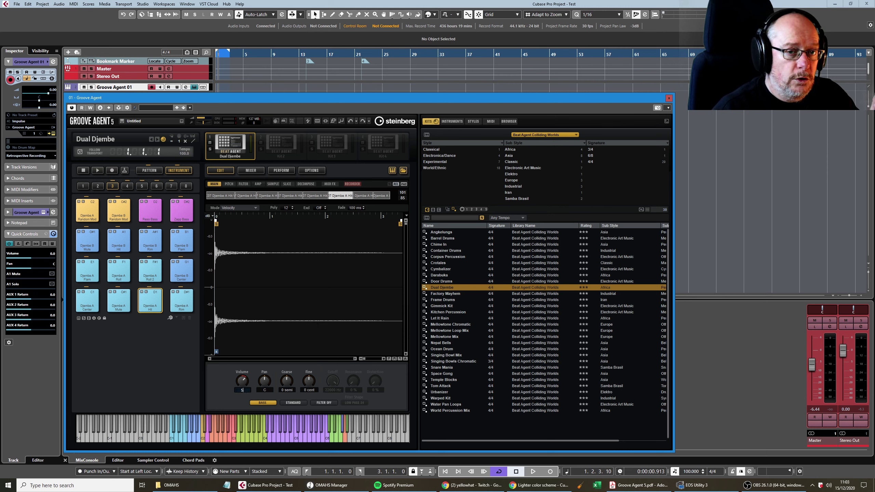
{"action": "key", "text": "Return"}
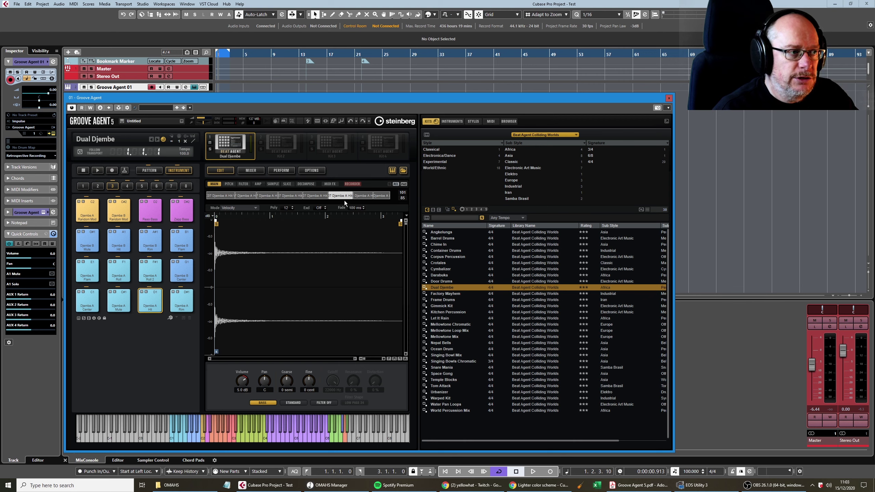
{"action": "left_click", "coordinate": [318, 195]}
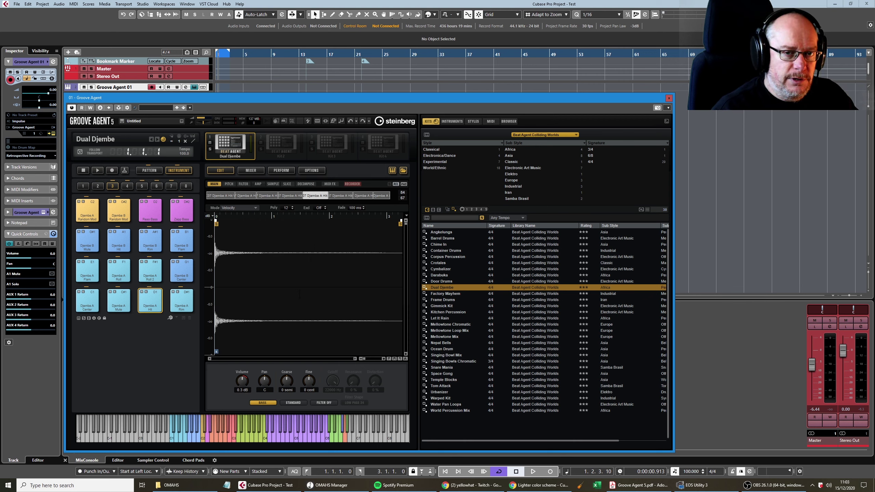
Raise all the pad's sample volumes relatively from the V6 and V3 samples, comparing the settings across the other velocity zones
{"action": "left_click", "coordinate": [333, 196]}
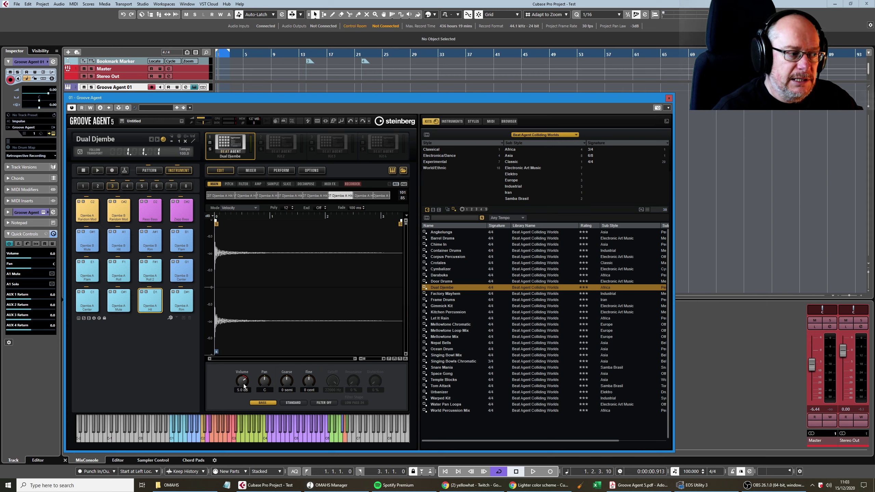
{"action": "left_click_drag", "start_coordinate": [244, 384], "coordinate": [244, 377]}
{"action": "left_click", "coordinate": [290, 195]}
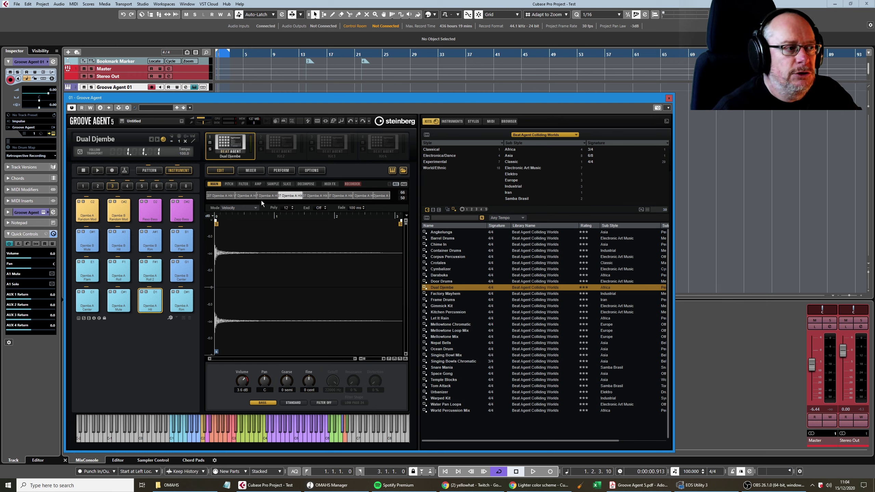
{"action": "left_click", "coordinate": [270, 195]}
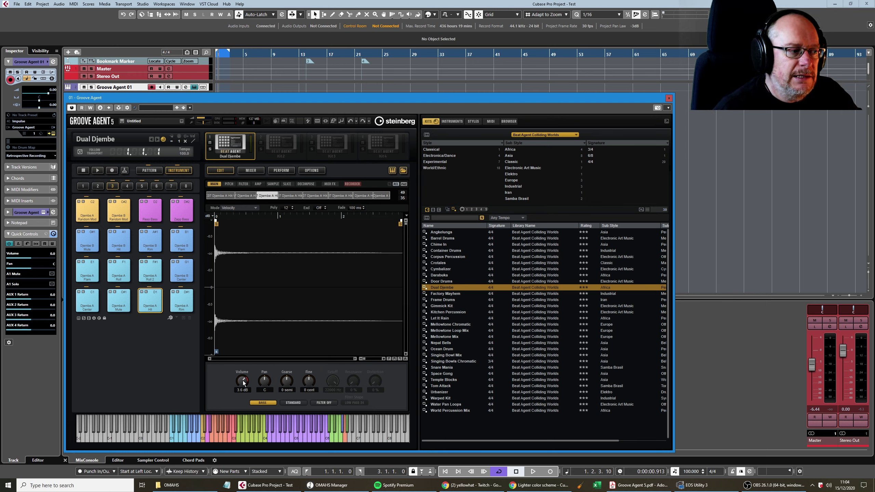
{"action": "left_click_drag", "start_coordinate": [244, 382], "coordinate": [243, 362]}
{"action": "left_click", "coordinate": [240, 196]}
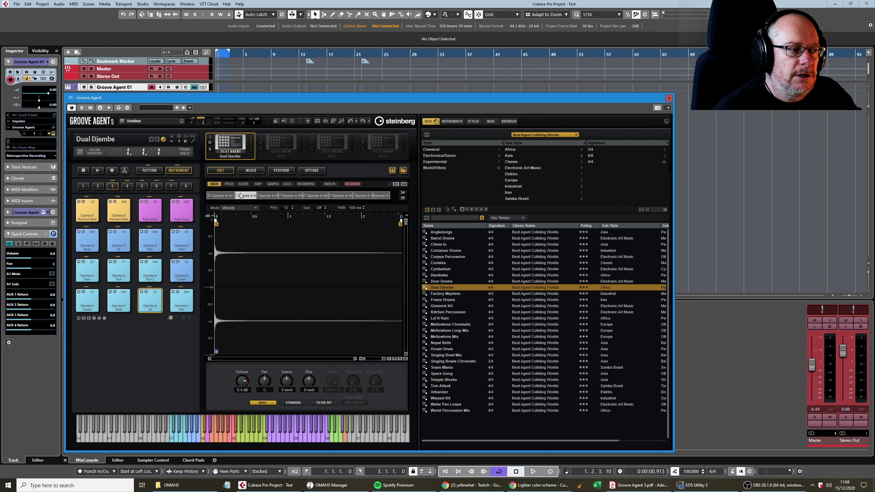
{"action": "left_click", "coordinate": [219, 195]}
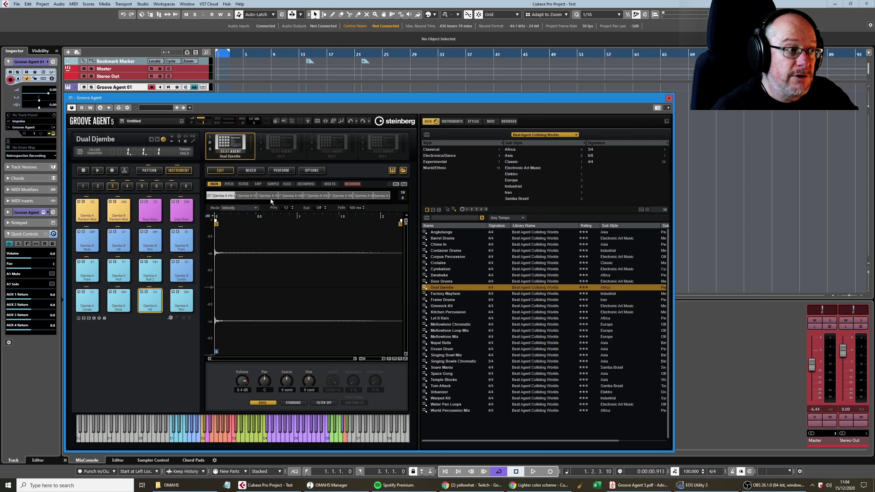
{"action": "left_click", "coordinate": [341, 196]}
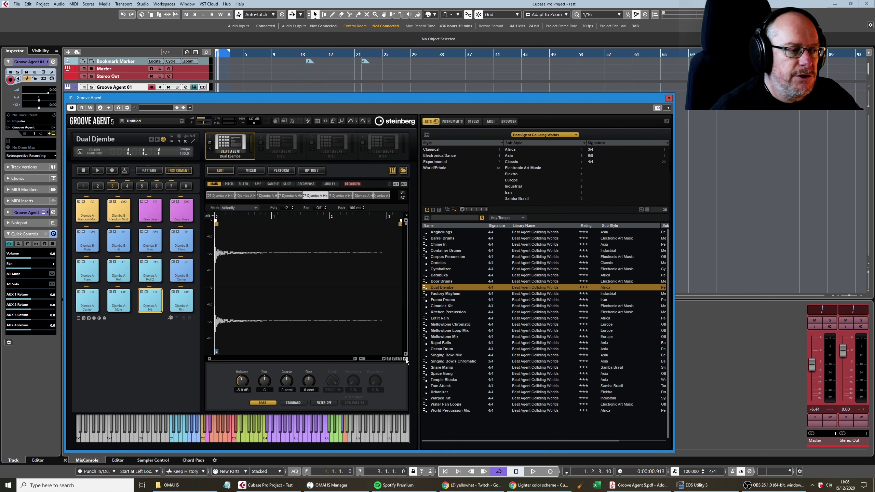
Examine the V5 sample's waveform at different magnifications, including its start, its end and the full sample
{"action": "left_click_drag", "start_coordinate": [362, 359], "coordinate": [374, 362]}
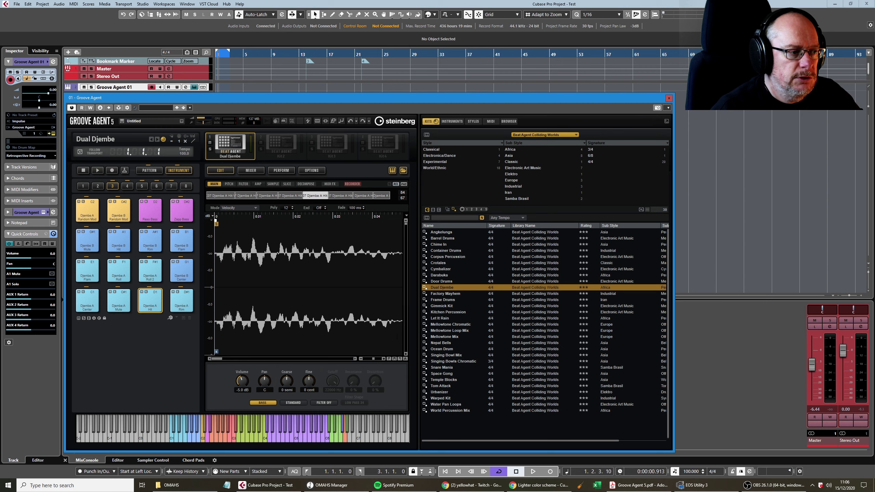
{"action": "left_click", "coordinate": [405, 359]}
{"action": "left_click", "coordinate": [405, 359]}
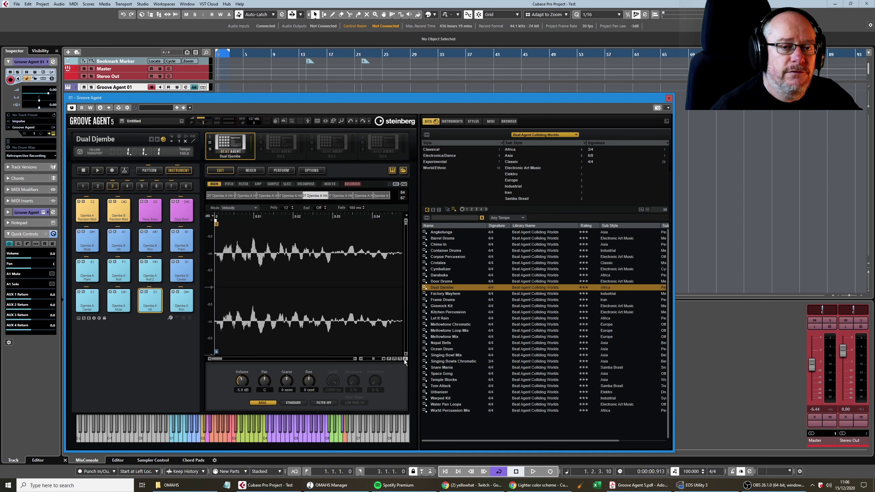
{"action": "left_click", "coordinate": [405, 358]}
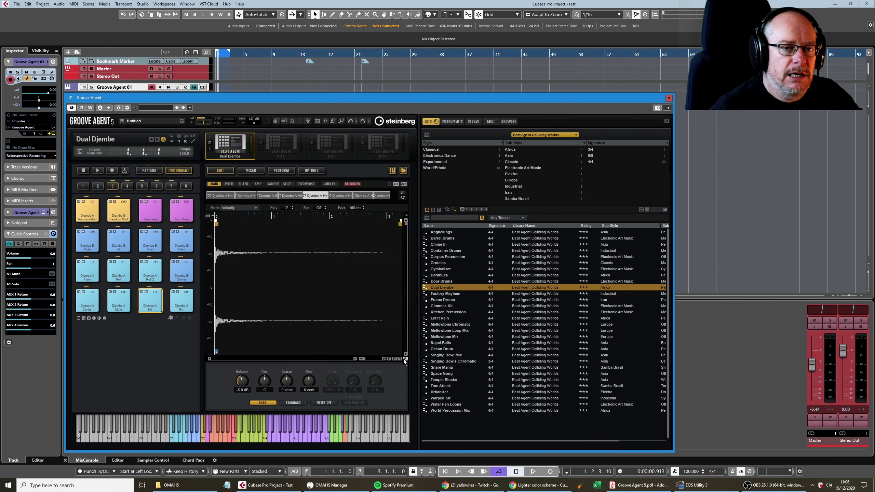
{"action": "left_click", "coordinate": [404, 359]}
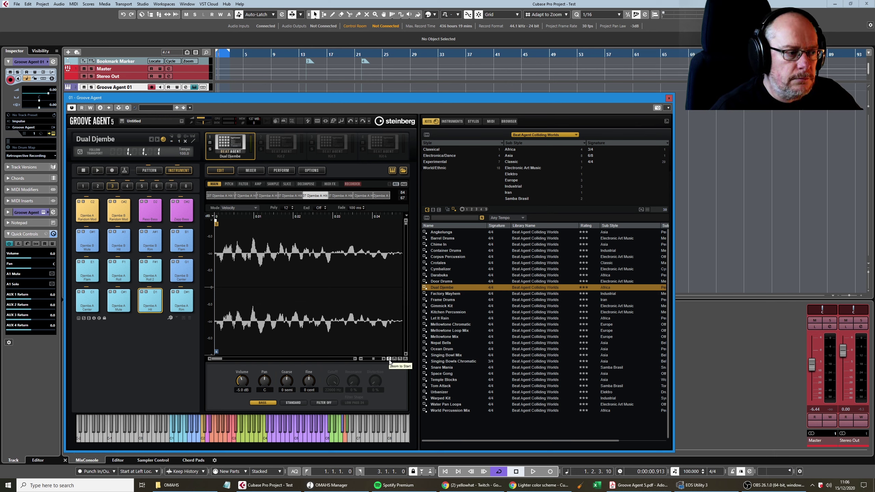
{"action": "left_click", "coordinate": [389, 359]}
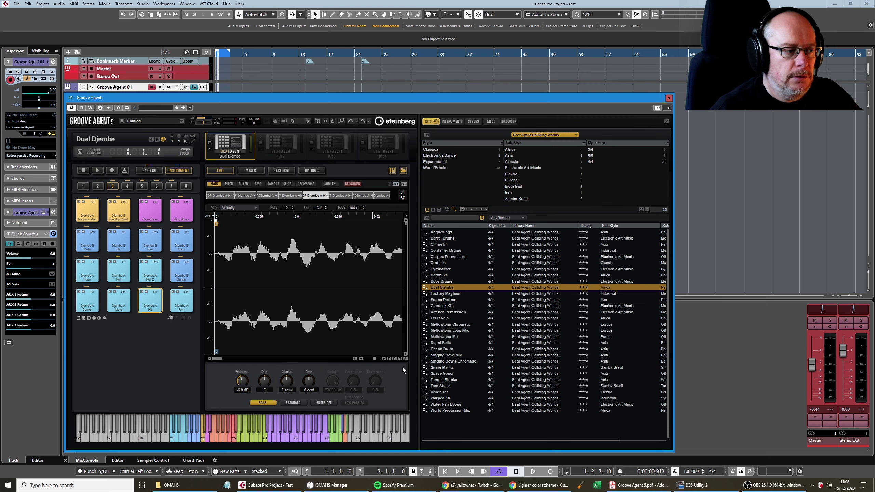
{"action": "left_click", "coordinate": [400, 359]}
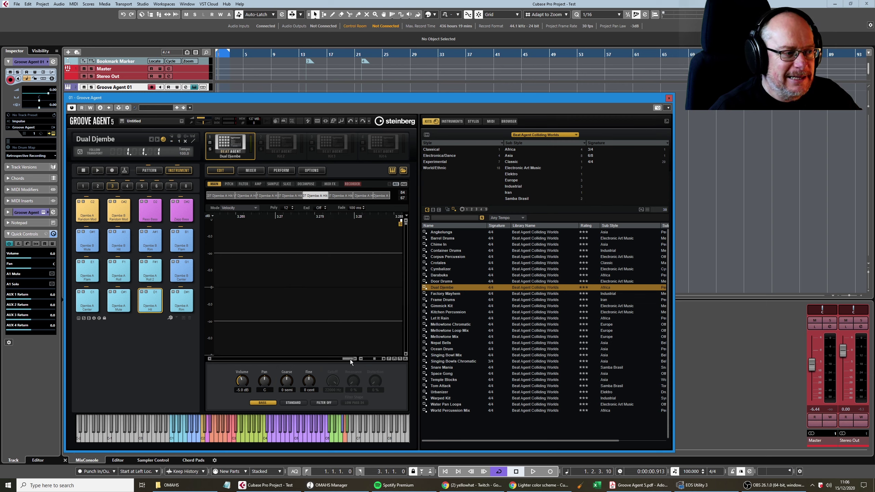
{"action": "left_click_drag", "start_coordinate": [350, 359], "coordinate": [194, 360]}
{"action": "left_click", "coordinate": [384, 359]}
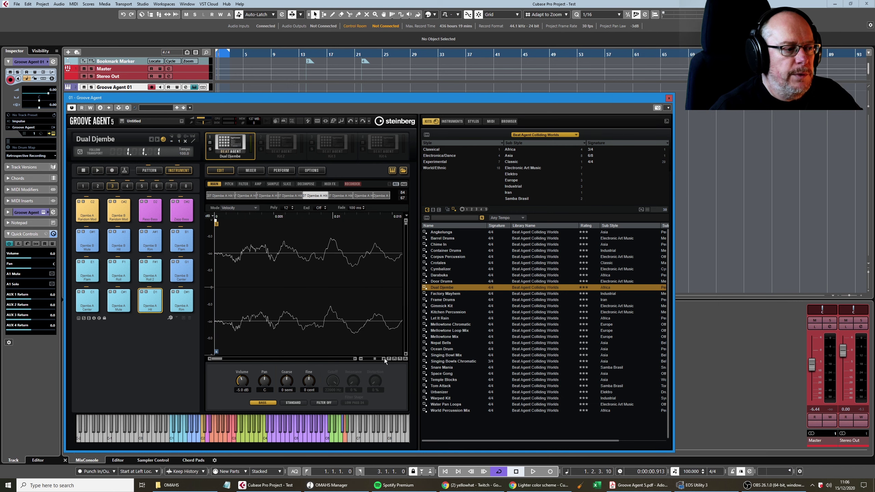
{"action": "left_click", "coordinate": [384, 358]}
{"action": "left_click", "coordinate": [385, 359]}
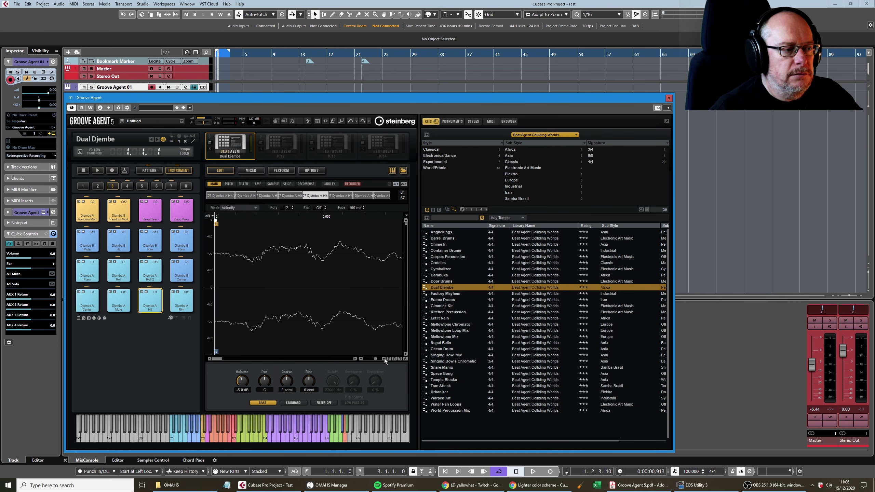
{"action": "left_click", "coordinate": [361, 358]}
{"action": "left_click", "coordinate": [361, 359]}
{"action": "left_click_drag", "start_coordinate": [376, 359], "coordinate": [366, 362]}
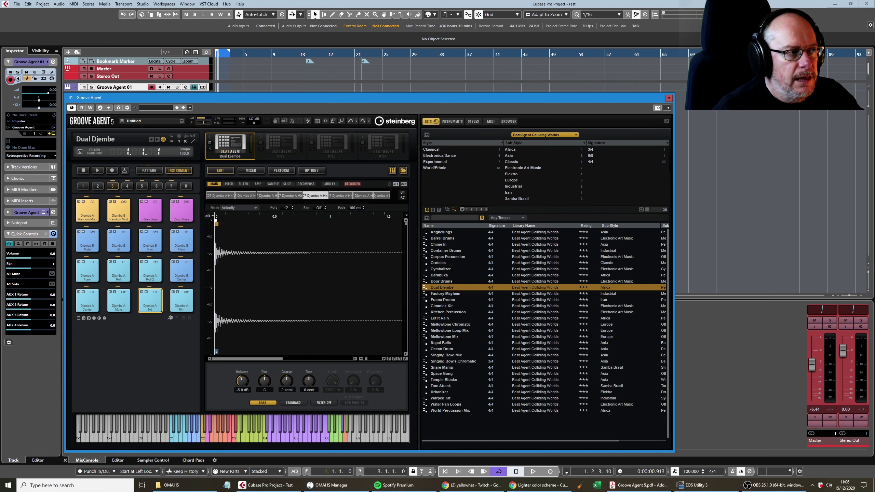
Change the pad's trigger mode to Layer and solo the V5 sample with editing restricted to the selected sample
{"action": "left_click", "coordinate": [257, 208]}
{"action": "left_click", "coordinate": [248, 224]}
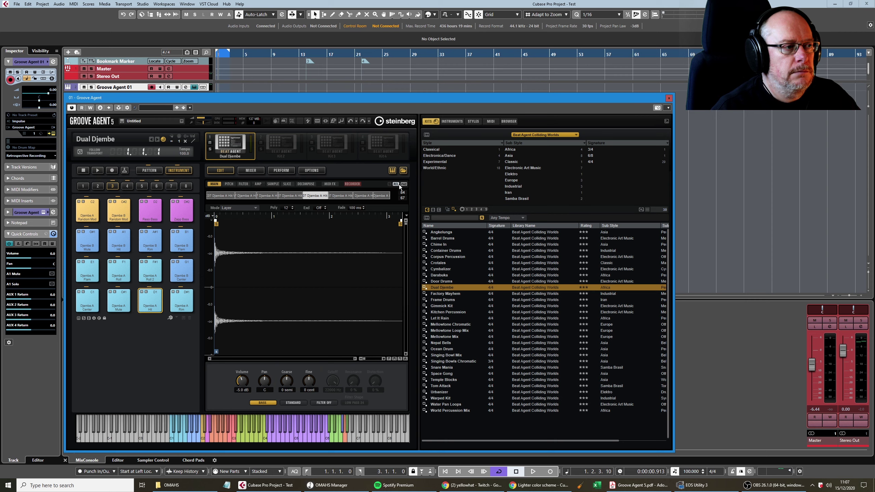
{"action": "left_click", "coordinate": [389, 186]}
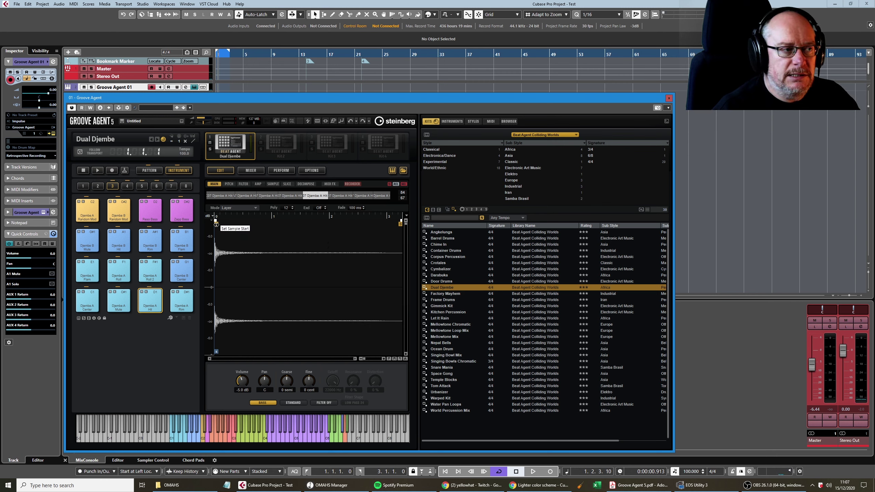
Trim the V5 sample to start at about 0.1 s and end at about 0.8 s
{"action": "left_click_drag", "start_coordinate": [216, 224], "coordinate": [229, 225]}
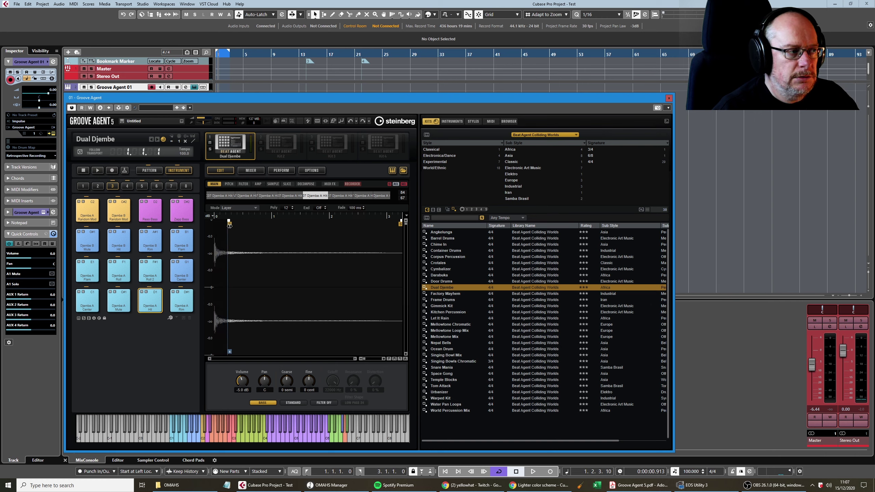
{"action": "left_click_drag", "start_coordinate": [400, 231], "coordinate": [264, 233]}
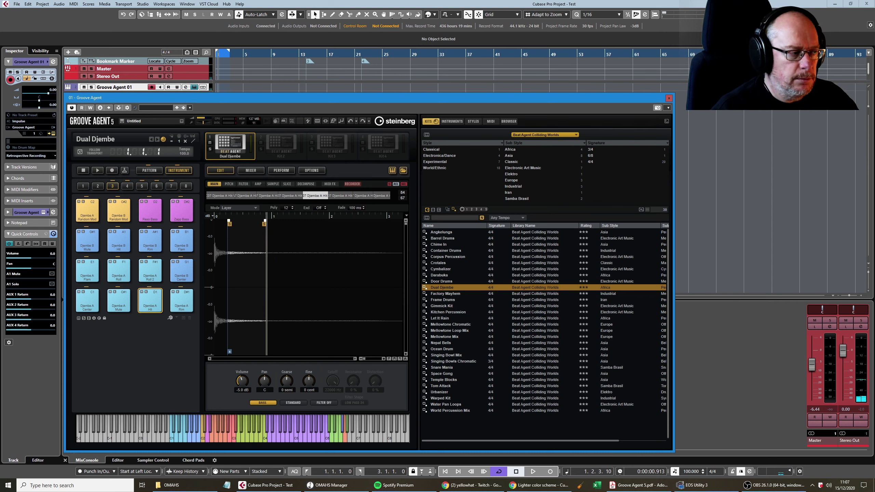
{"action": "left_click_drag", "start_coordinate": [229, 222], "coordinate": [221, 221]}
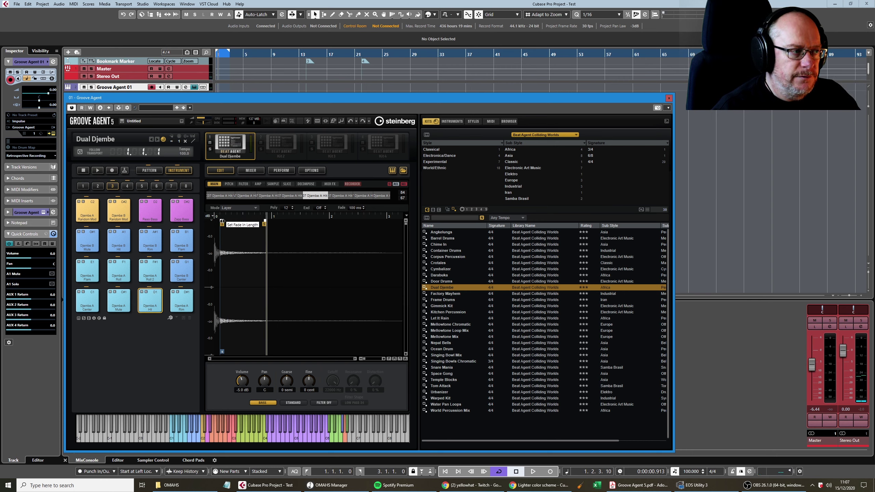
Try fade-in and fade-out lengths that meet near the middle of the trimmed V5 sample
{"action": "mouse_move", "coordinate": [222, 221]}
{"action": "left_mouse_down"}
{"action": "mouse_move", "coordinate": [260, 223]}
{"action": "mouse_move", "coordinate": [228, 221]}
{"action": "mouse_move", "coordinate": [237, 221]}
{"action": "left_mouse_up"}
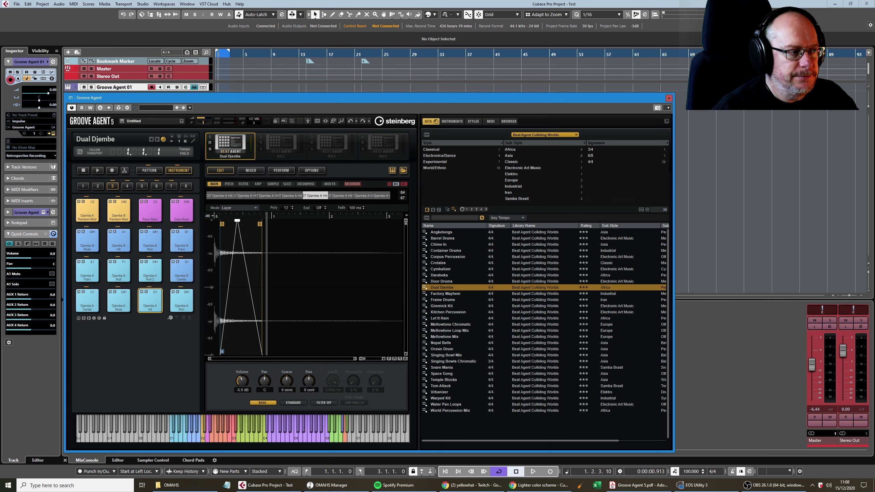
{"action": "left_click", "coordinate": [395, 359]}
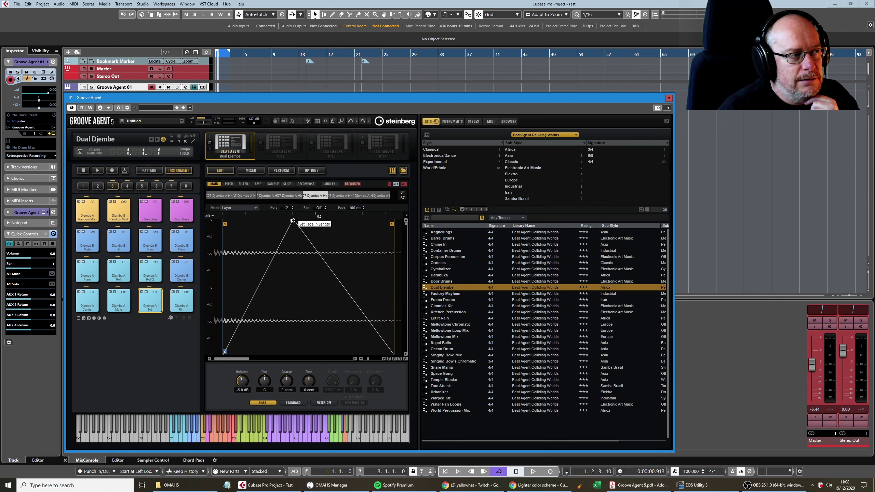
{"action": "mouse_move", "coordinate": [294, 220]}
{"action": "left_mouse_down"}
{"action": "mouse_move", "coordinate": [344, 227]}
{"action": "mouse_move", "coordinate": [308, 228]}
{"action": "left_mouse_up"}
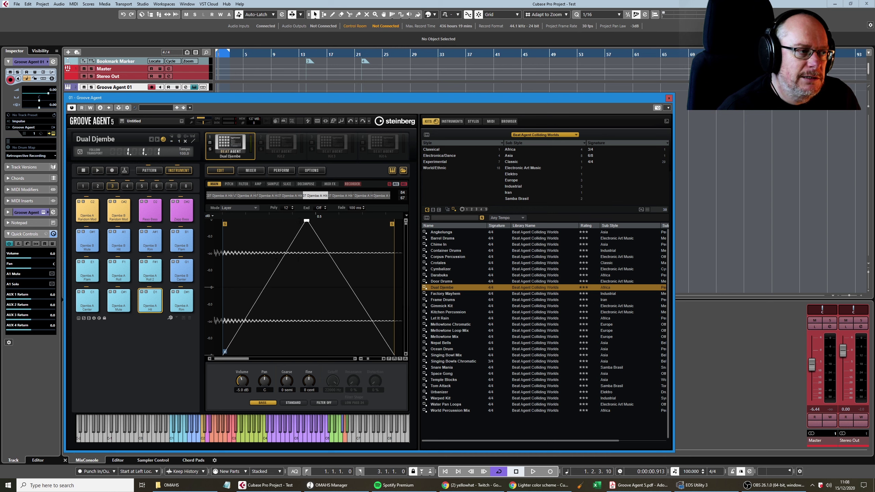
{"action": "mouse_move", "coordinate": [305, 219]}
{"action": "left_mouse_down"}
{"action": "mouse_move", "coordinate": [249, 220]}
{"action": "mouse_move", "coordinate": [351, 222]}
{"action": "mouse_move", "coordinate": [288, 229]}
{"action": "mouse_move", "coordinate": [345, 236]}
{"action": "mouse_move", "coordinate": [305, 233]}
{"action": "left_mouse_up"}
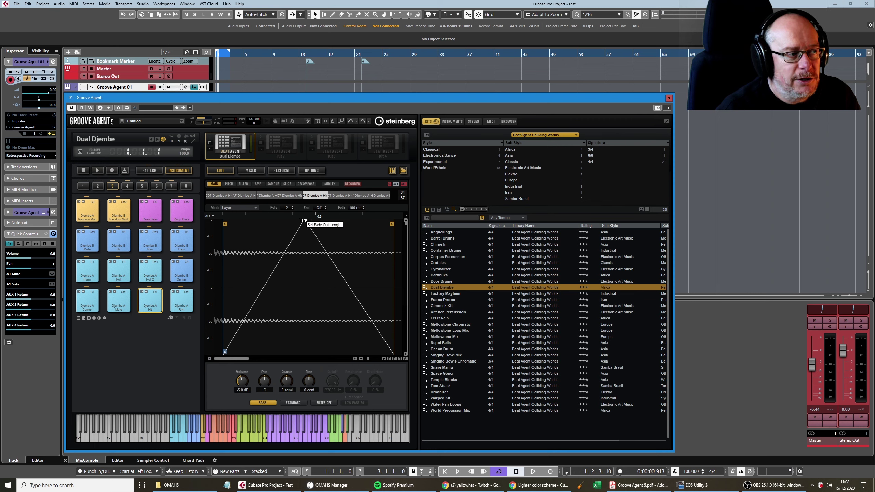
{"action": "left_click_drag", "start_coordinate": [303, 220], "coordinate": [302, 222]}
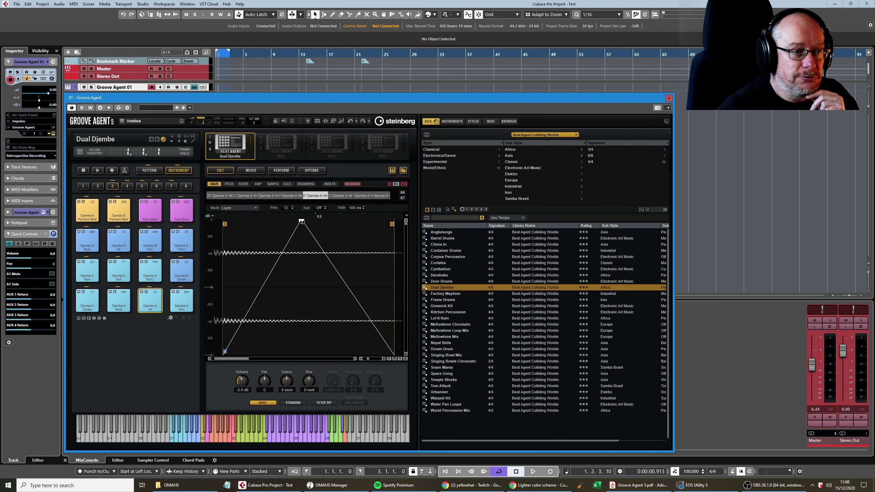
{"action": "left_click_drag", "start_coordinate": [302, 222], "coordinate": [339, 235]}
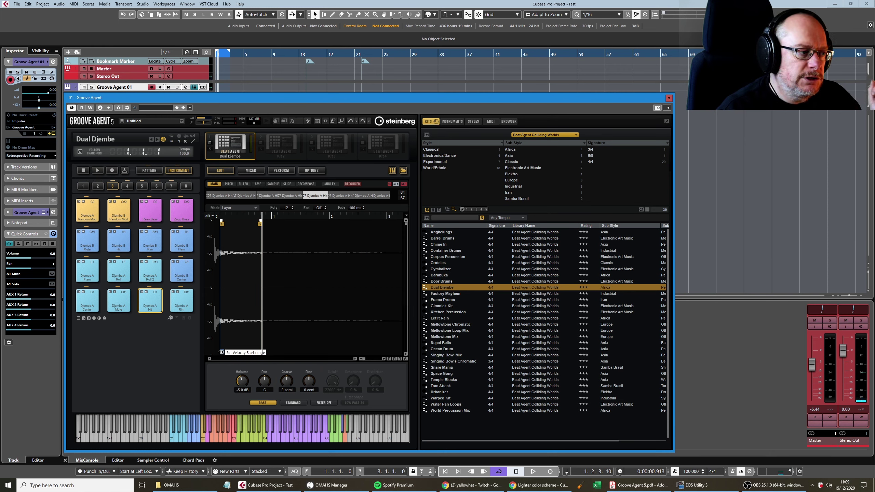
Extend the V5 sample's velocity start range to about 0.45 s, and reset the Dual Djembe kit to its original settings
{"action": "left_click_drag", "start_coordinate": [221, 352], "coordinate": [242, 359]}
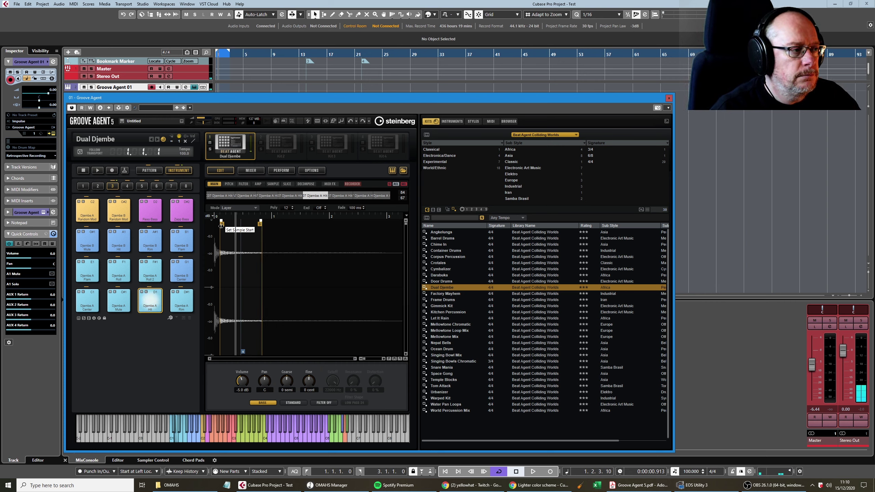
{"action": "right_click", "coordinate": [234, 228]}
{"action": "left_click", "coordinate": [279, 231]}
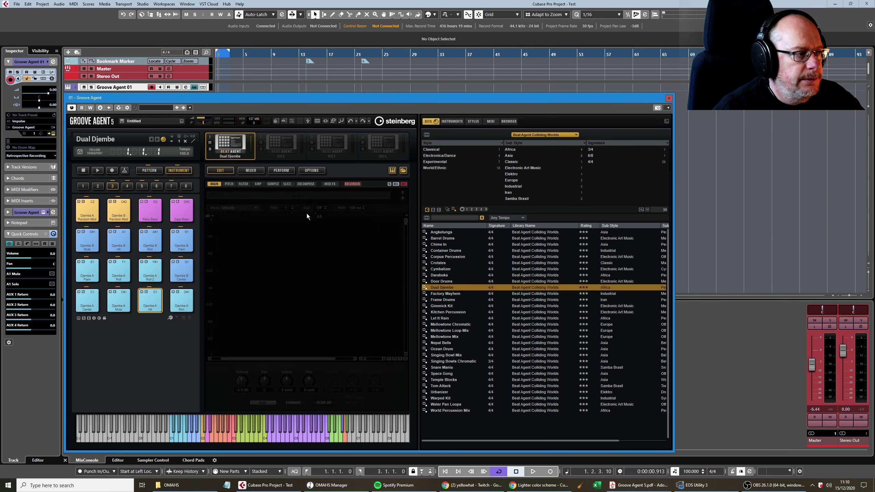
Try the Round Robin, Random and Random Exclusive trigger modes on the Djembe A Hit pad
{"action": "left_click", "coordinate": [238, 208]}
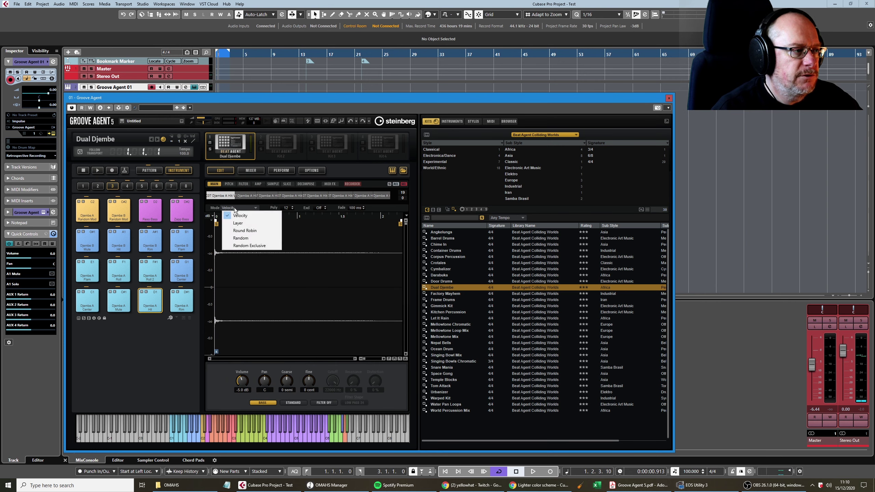
{"action": "left_click", "coordinate": [244, 231]}
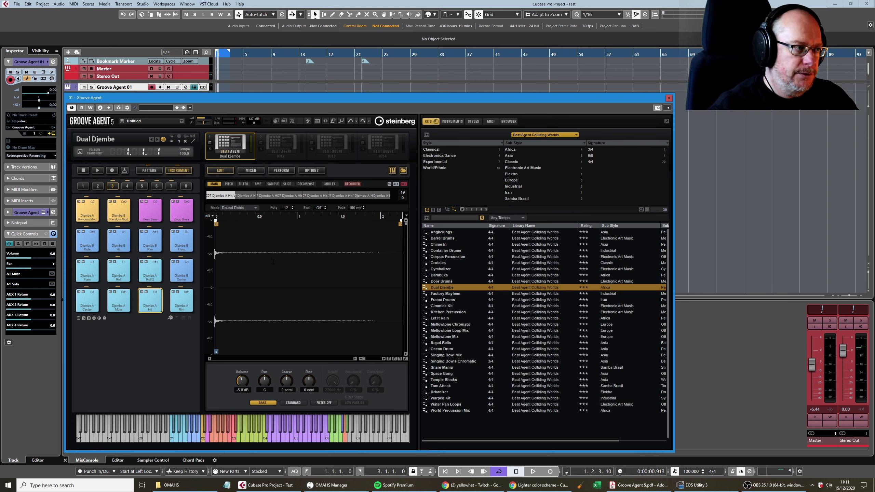
{"action": "left_click", "coordinate": [389, 184]}
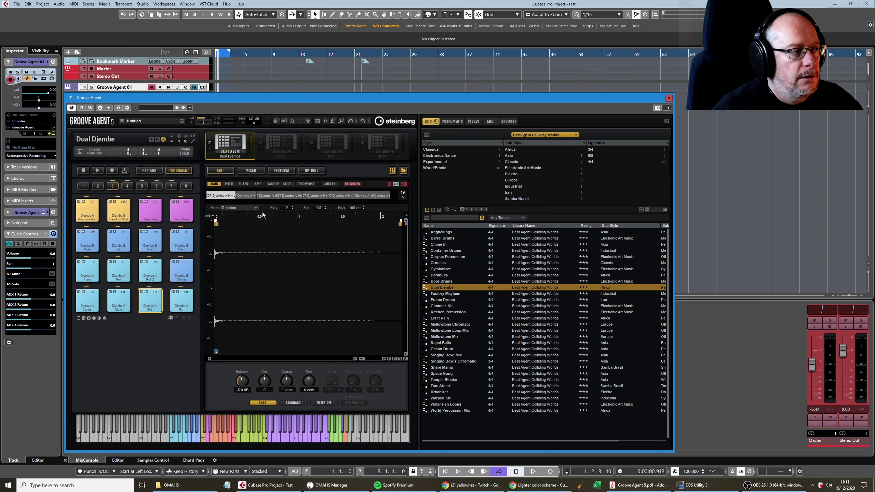
{"action": "scroll", "coordinate": [238, 207], "scroll_direction": "down", "scroll_amount": 1}
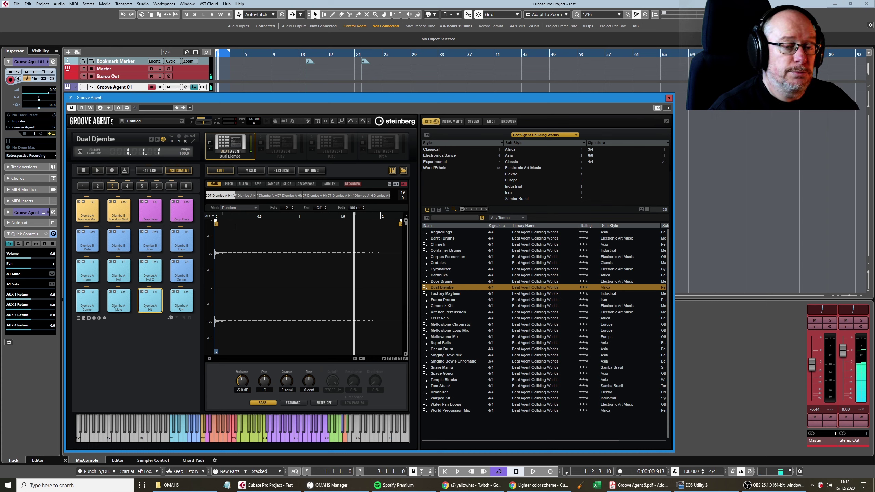
{"action": "left_click", "coordinate": [226, 208]}
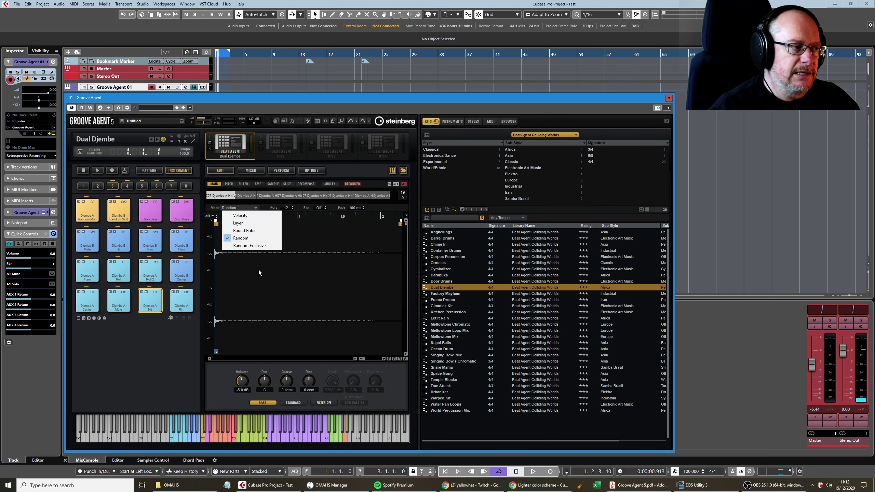
{"action": "left_click", "coordinate": [252, 246]}
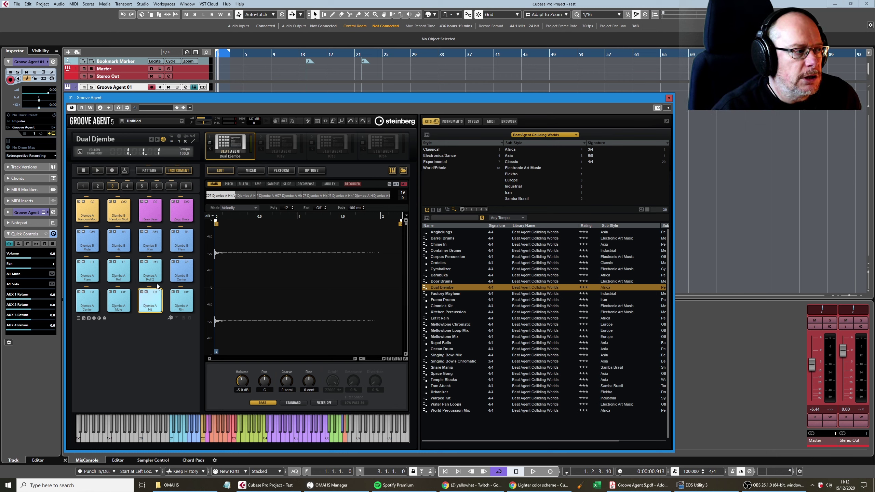
Try a polyphony of 1 on the Djembe A Roll 2 pad and restore its original polyphony
{"action": "left_click", "coordinate": [146, 270]}
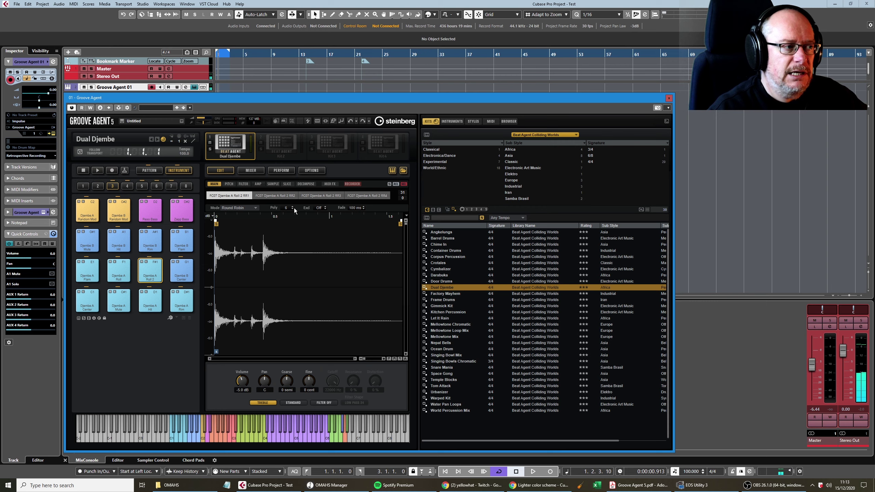
{"action": "left_click", "coordinate": [292, 209]}
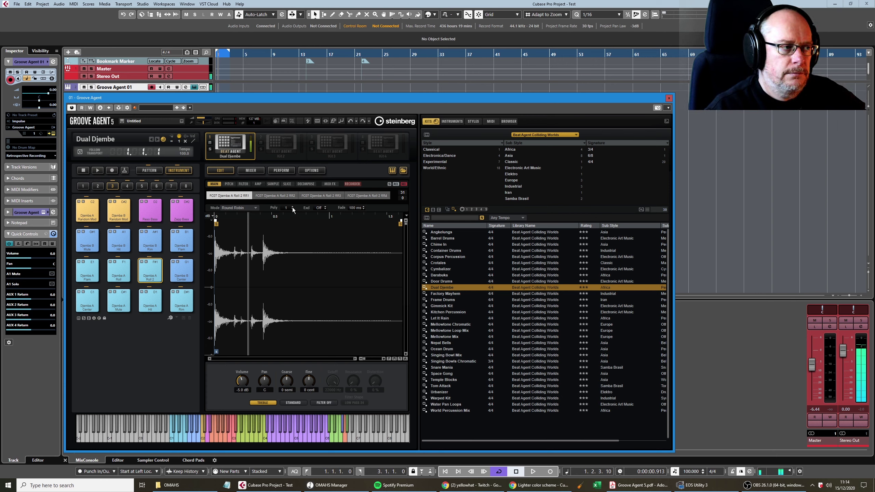
{"action": "left_click", "coordinate": [292, 207]}
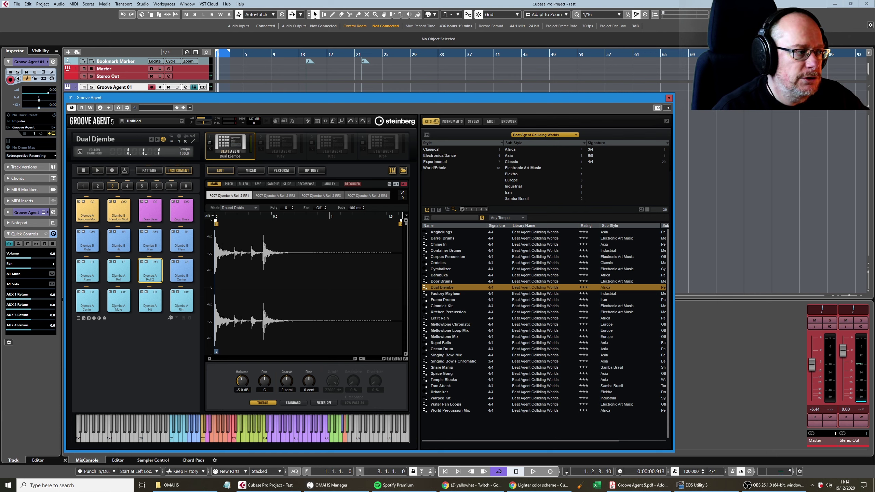
Check the pads' exclusive groups, audition the Roll 2 and Hit pads, and assign Roll 2 to exclusive group 1
{"action": "left_click", "coordinate": [99, 318]}
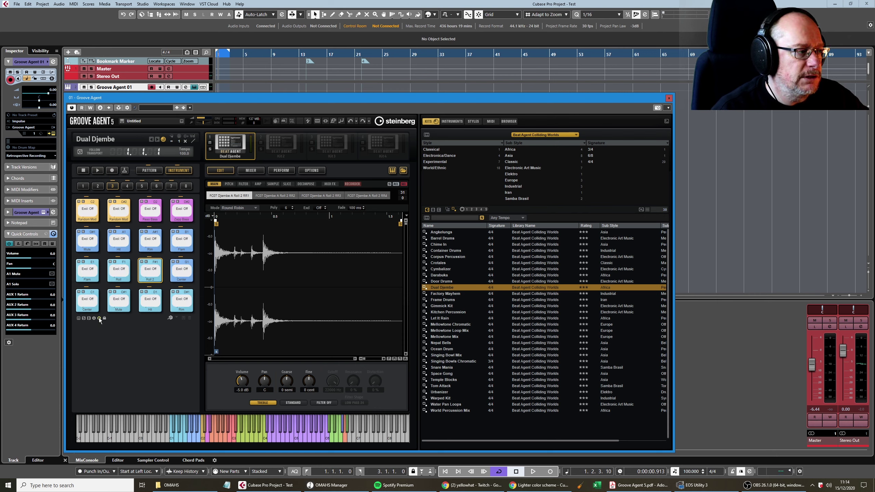
{"action": "left_click", "coordinate": [151, 271]}
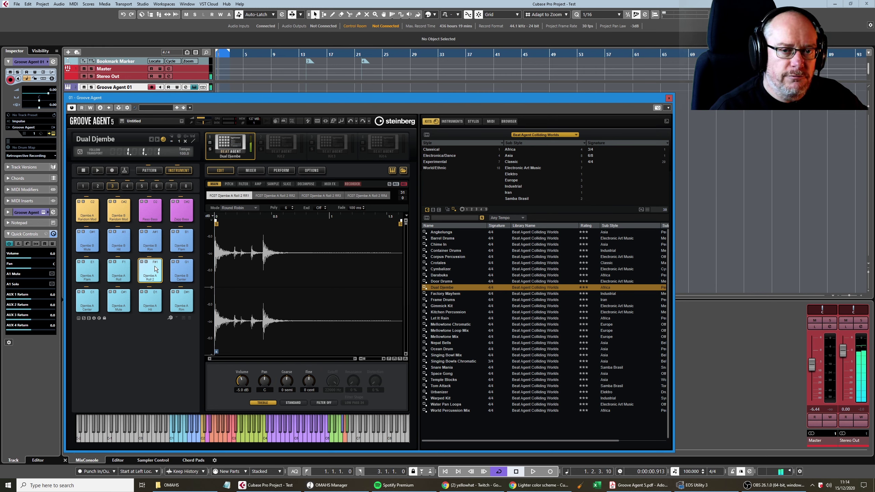
{"action": "left_click", "coordinate": [160, 306]}
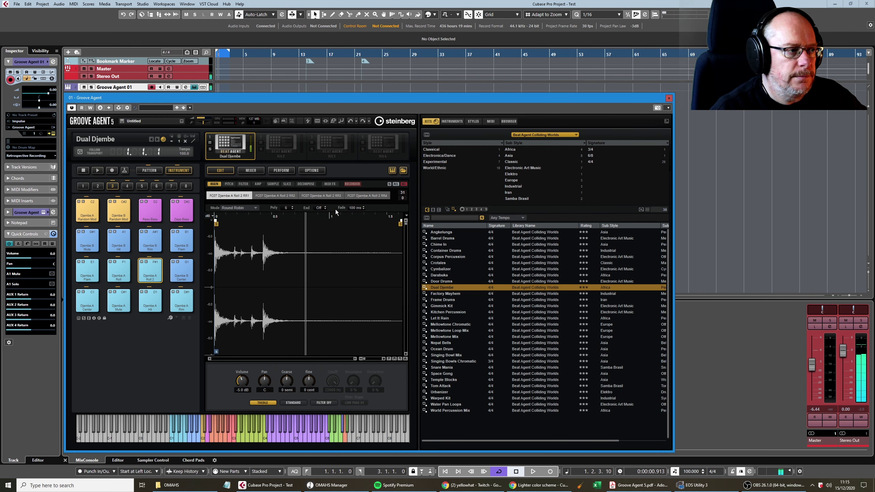
{"action": "left_click", "coordinate": [324, 207]}
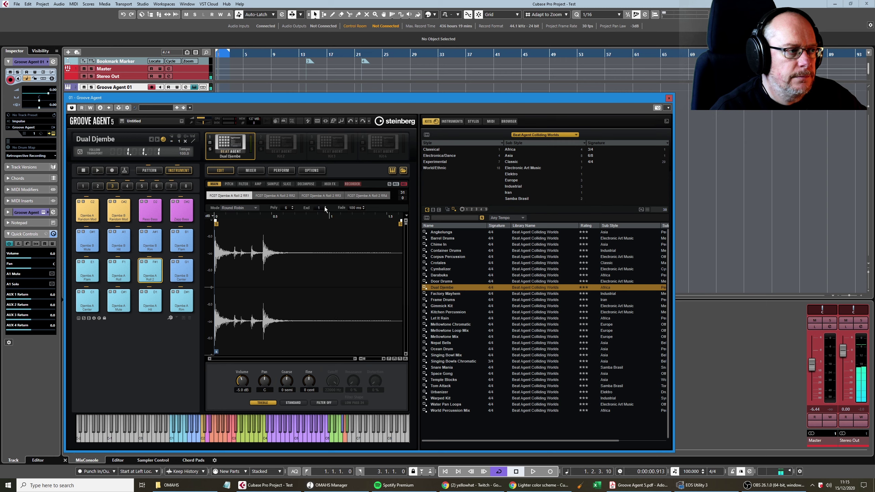
Put the Hit pad in exclusive group 1 together with Roll 2 and audition the two pads against each other
{"action": "left_click", "coordinate": [99, 318]}
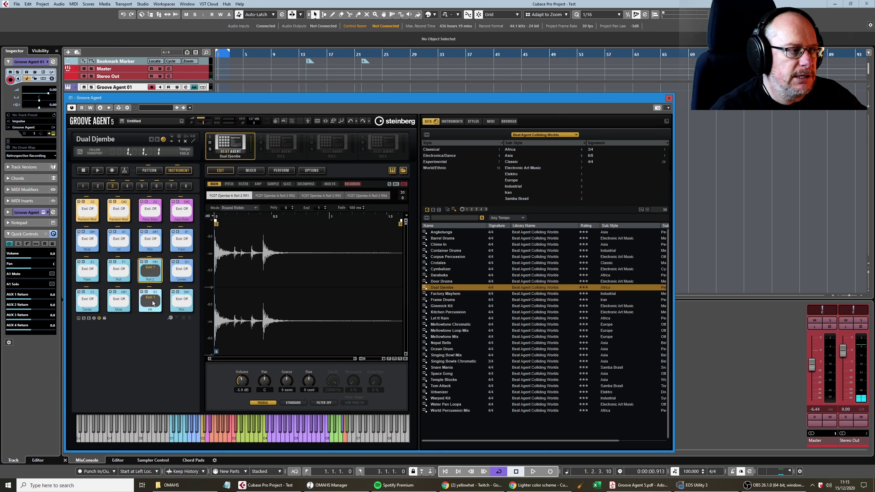
{"action": "left_click", "coordinate": [148, 280]}
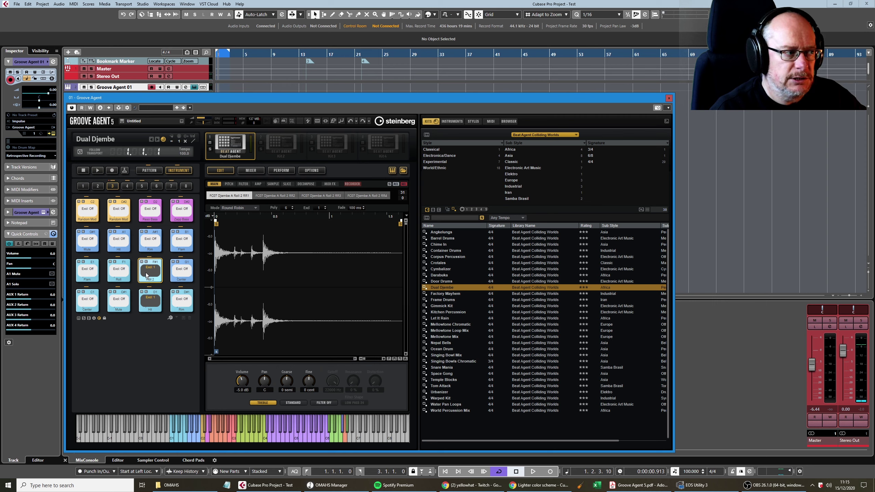
{"action": "left_click", "coordinate": [100, 318]}
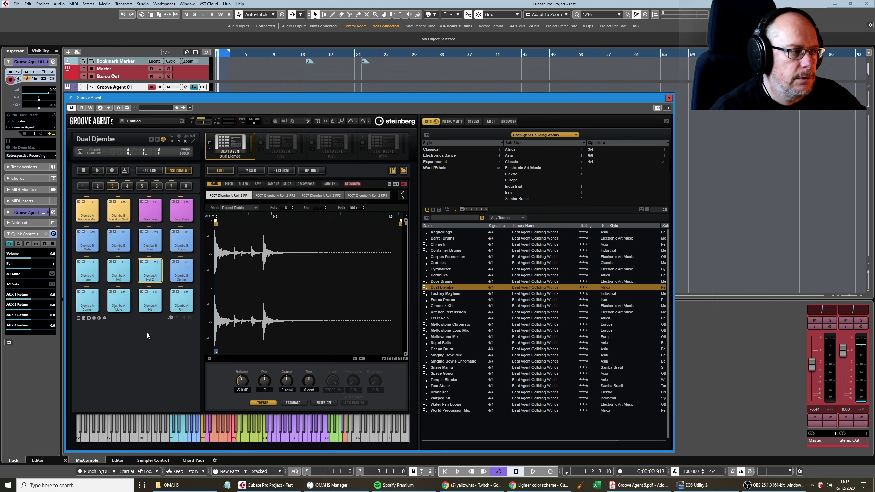
{"action": "left_click", "coordinate": [149, 304]}
{"action": "left_click", "coordinate": [148, 303]}
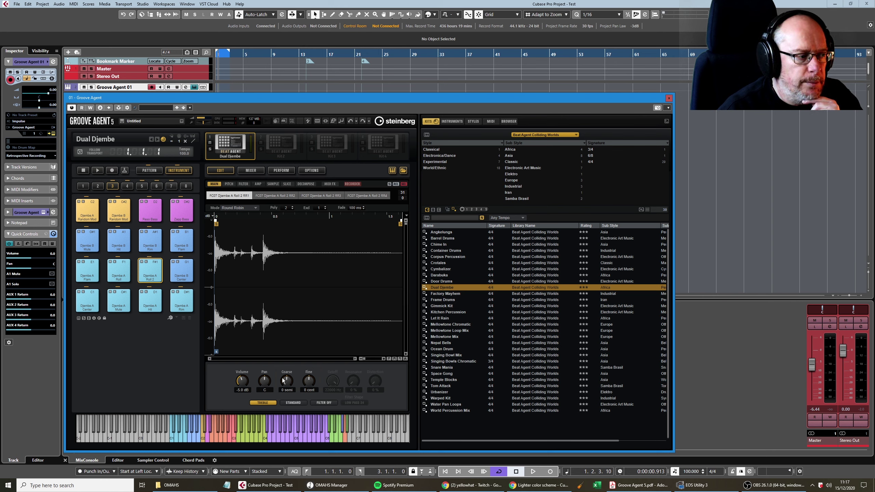
Select the Djembe A Hit pad and set its trigger mode to Layer
{"action": "left_click", "coordinate": [149, 308]}
{"action": "left_click", "coordinate": [238, 208]}
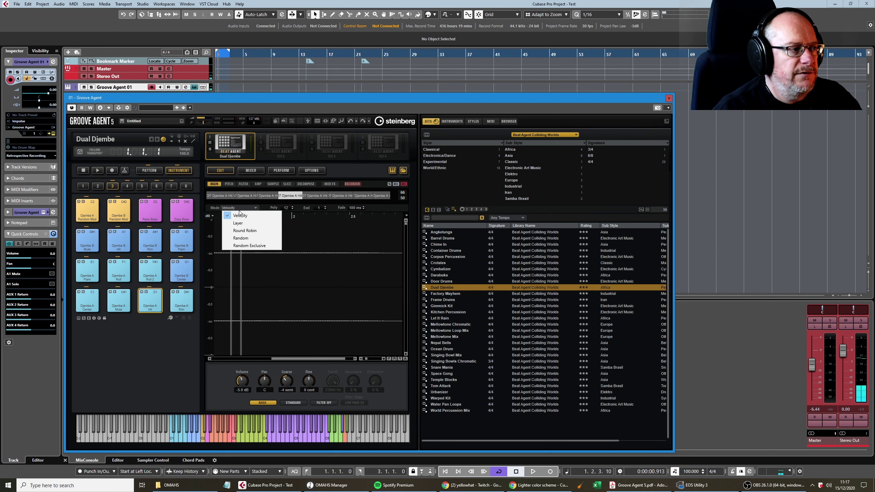
{"action": "left_click", "coordinate": [237, 223]}
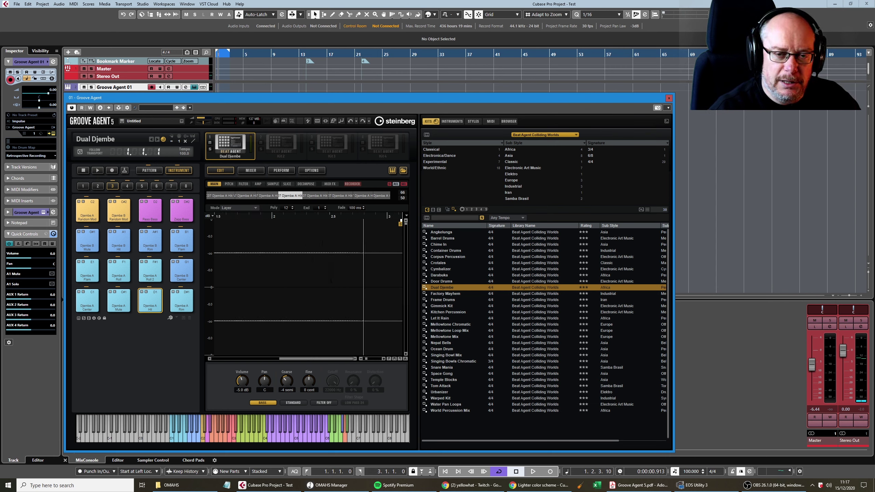
Try the Hit pad's selected sample at 12 semitones coarse tune and a raised fine tune, and return both to 0
{"action": "scroll", "coordinate": [283, 388], "scroll_direction": "up", "scroll_amount": 13}
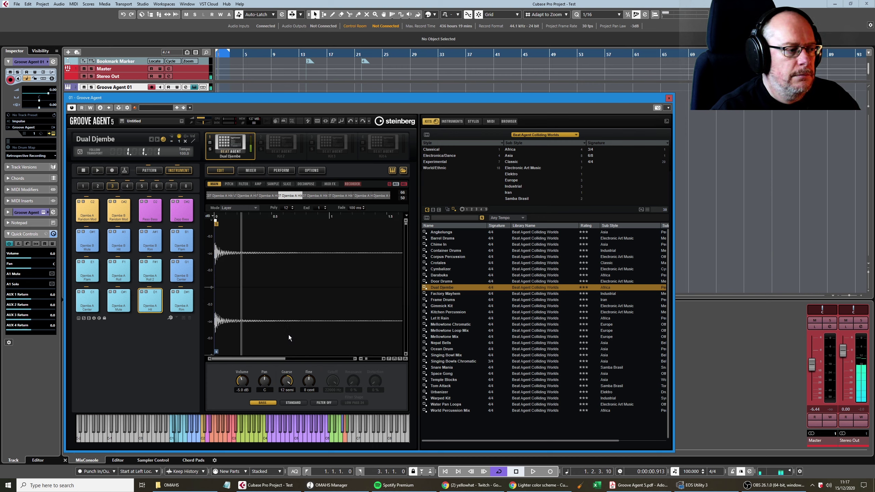
{"action": "scroll", "coordinate": [292, 373], "scroll_direction": "down", "scroll_amount": 7}
{"action": "scroll", "coordinate": [292, 373], "scroll_direction": "down", "scroll_amount": 2}
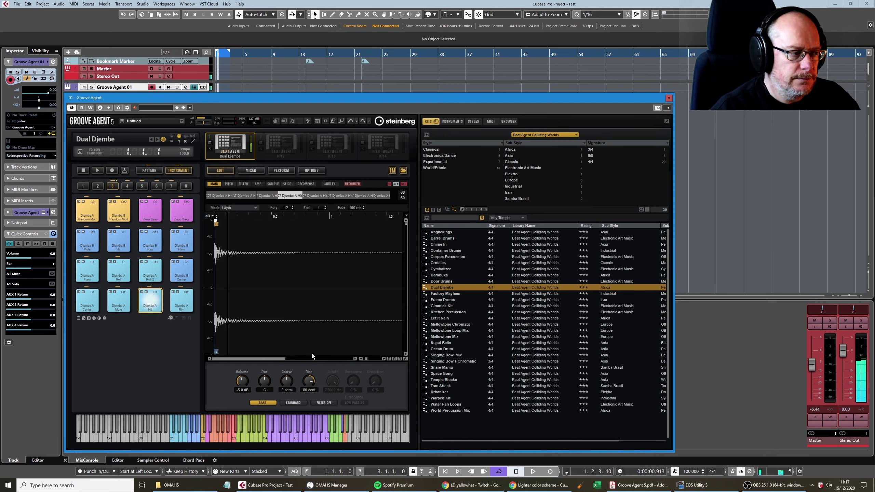
{"action": "scroll", "coordinate": [309, 381], "scroll_direction": "up", "scroll_amount": 20}
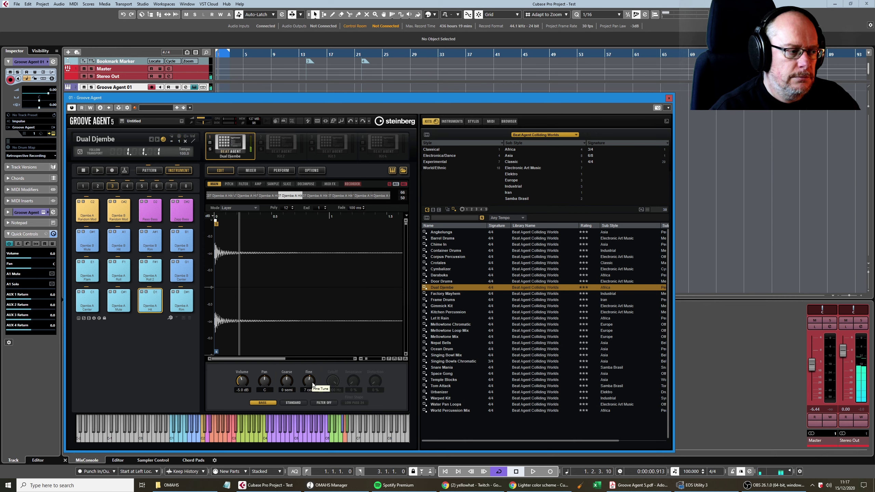
{"action": "scroll", "coordinate": [312, 382], "scroll_direction": "down", "scroll_amount": 20}
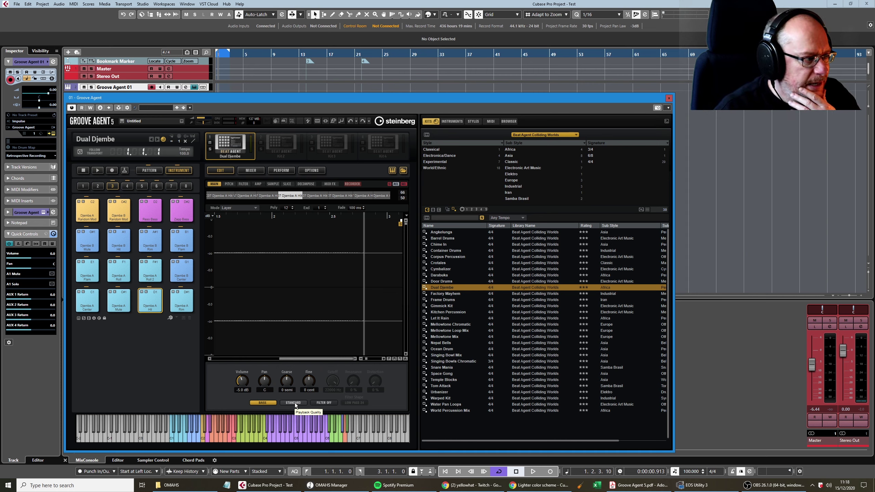
Set the Djembe A Rim pad's trigger mode to Layer and try different coarse tunings on its first sample
{"action": "left_click", "coordinate": [186, 303]}
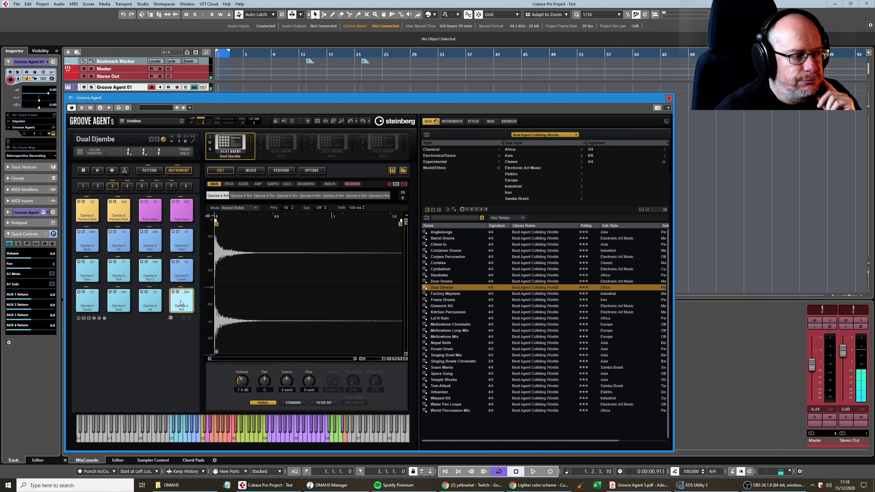
{"action": "left_click", "coordinate": [181, 304]}
{"action": "left_click", "coordinate": [237, 210]}
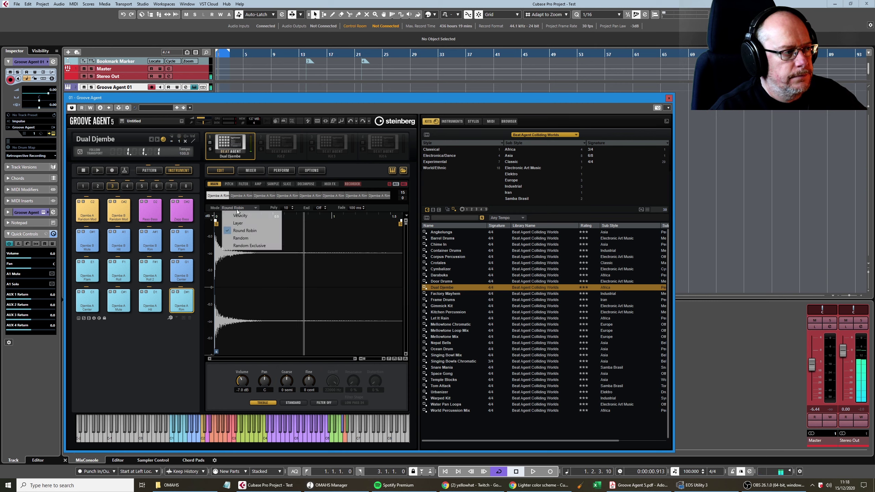
{"action": "left_click", "coordinate": [238, 223]}
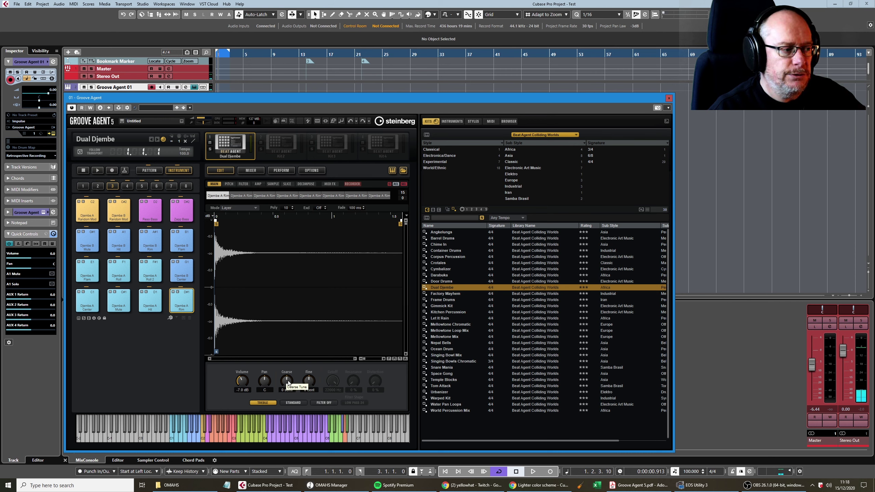
{"action": "mouse_move", "coordinate": [289, 383]}
{"action": "left_mouse_down"}
{"action": "mouse_move", "coordinate": [289, 397]}
{"action": "mouse_move", "coordinate": [292, 387]}
{"action": "left_mouse_up"}
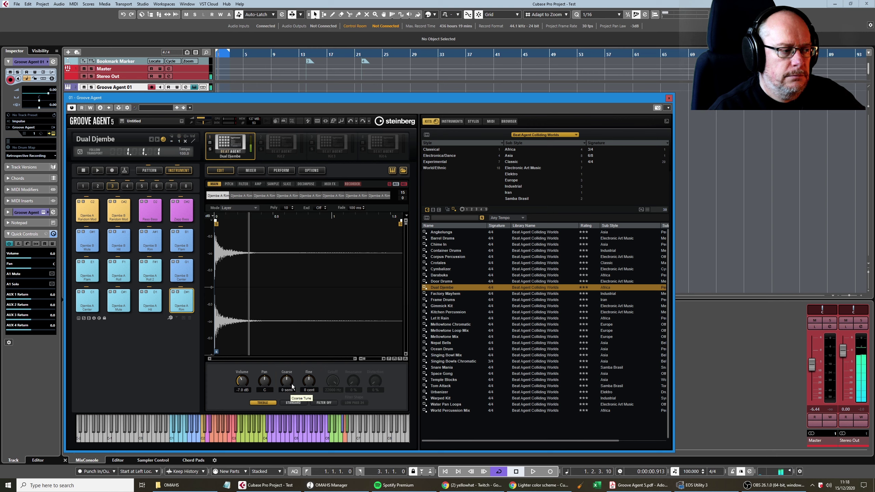
Set the Rim sample's playback quality to Vintage and lower its coarse tune to -6 semitones
{"action": "left_click", "coordinate": [295, 403]}
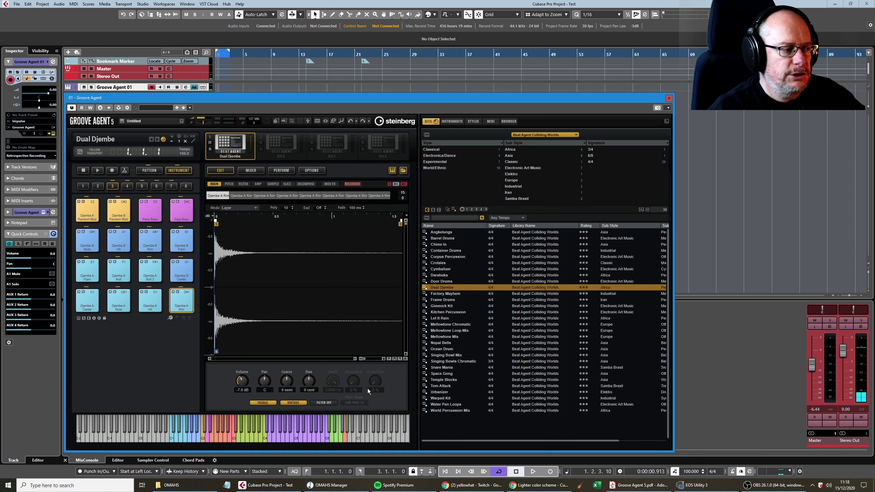
{"action": "left_click_drag", "start_coordinate": [290, 378], "coordinate": [288, 394]}
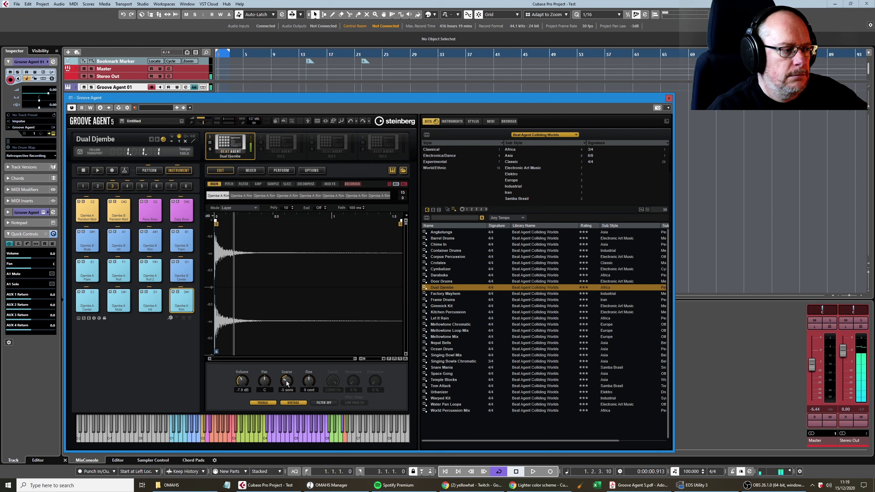
{"action": "scroll", "coordinate": [286, 387], "scroll_direction": "down", "scroll_amount": 2}
{"action": "scroll", "coordinate": [287, 387], "scroll_direction": "up", "scroll_amount": 1}
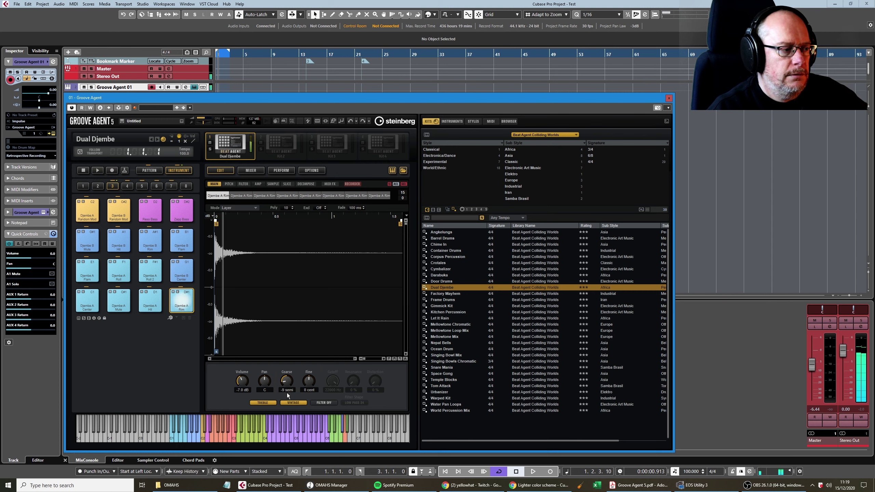
Change the Rim sample's playback quality to Turntable and audition it with the coarse tune lowered
{"action": "left_click", "coordinate": [294, 403]}
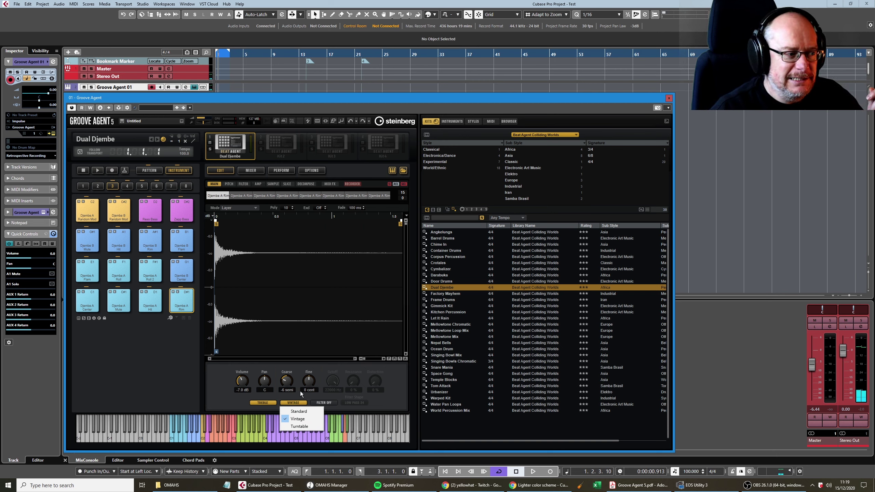
{"action": "left_click", "coordinate": [300, 427]}
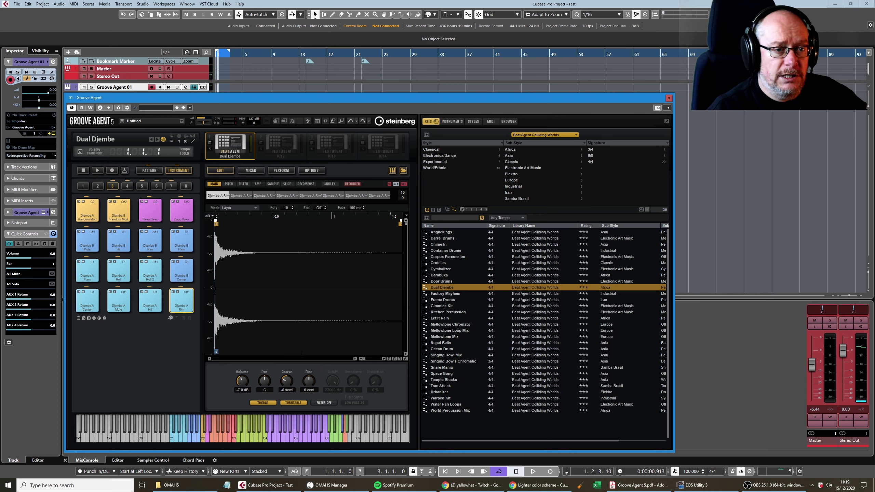
{"action": "mouse_move", "coordinate": [285, 388]}
{"action": "left_mouse_down"}
{"action": "mouse_move", "coordinate": [288, 371]}
{"action": "mouse_move", "coordinate": [289, 385]}
{"action": "left_mouse_up"}
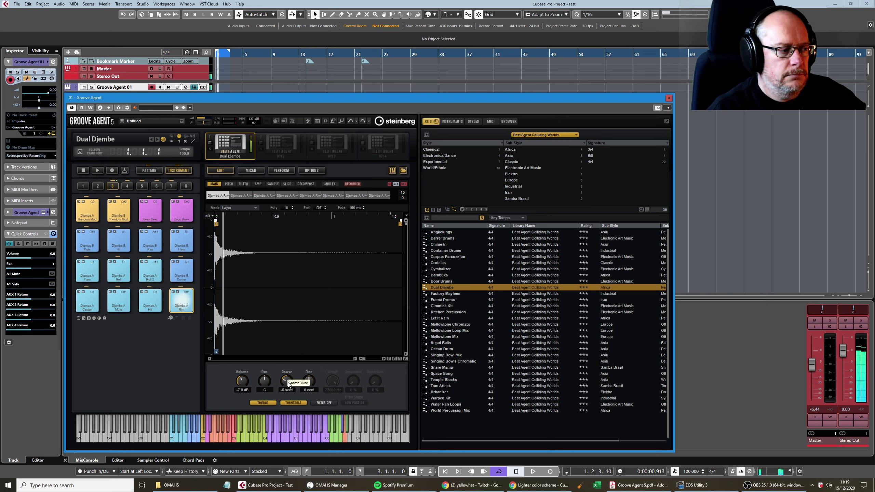
Return the Djembe A Rim sample's playback quality to Standard
{"action": "left_click", "coordinate": [293, 403]}
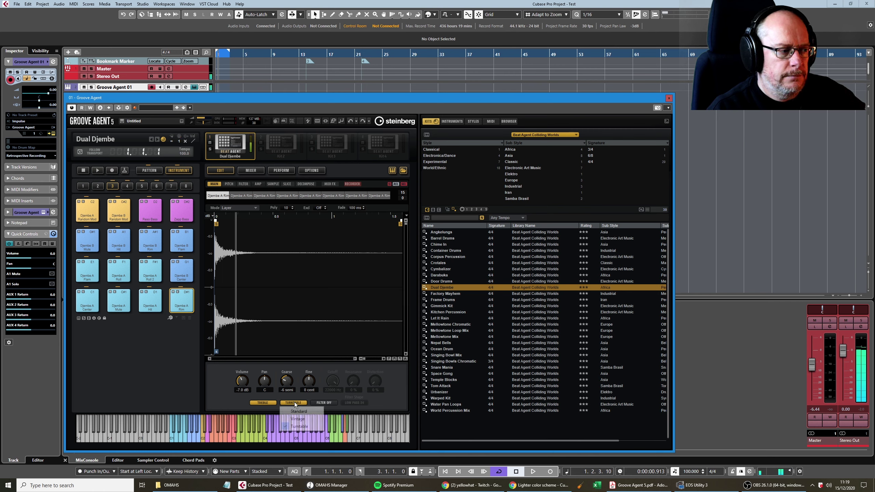
{"action": "left_click", "coordinate": [293, 413]}
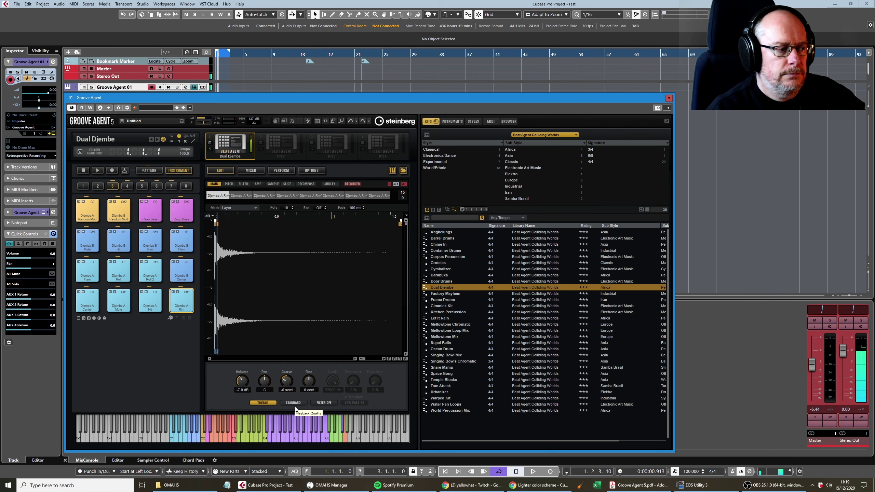
Apply a Tube Drive filter to the Rim sample with a cutoff of about 1480 Hz, 59 % distortion and raised resonance
{"action": "left_click", "coordinate": [331, 403]}
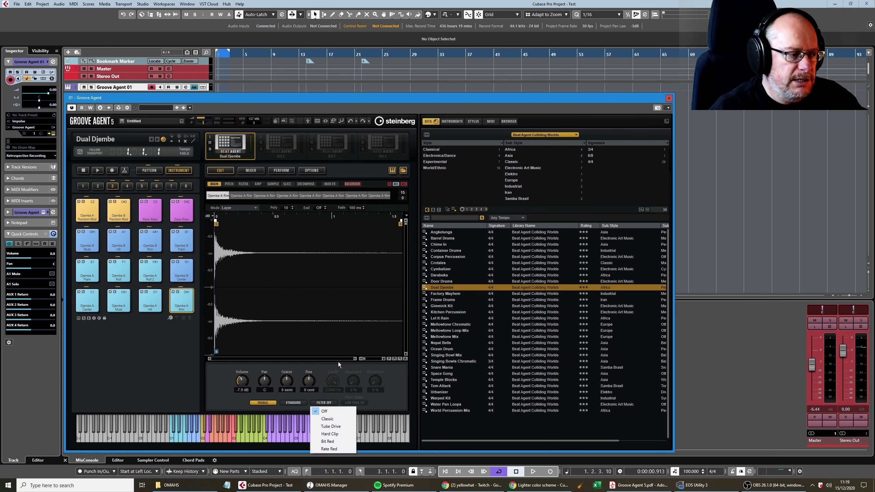
{"action": "left_click", "coordinate": [330, 427]}
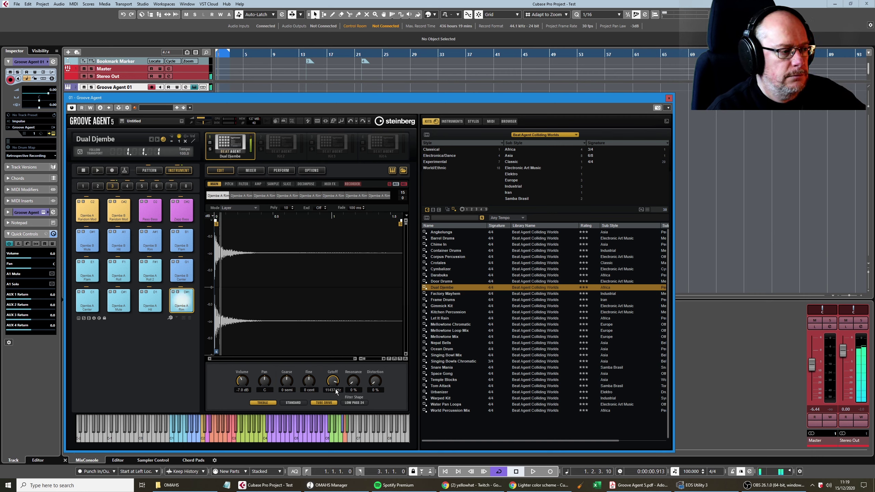
{"action": "left_click_drag", "start_coordinate": [336, 392], "coordinate": [339, 414]}
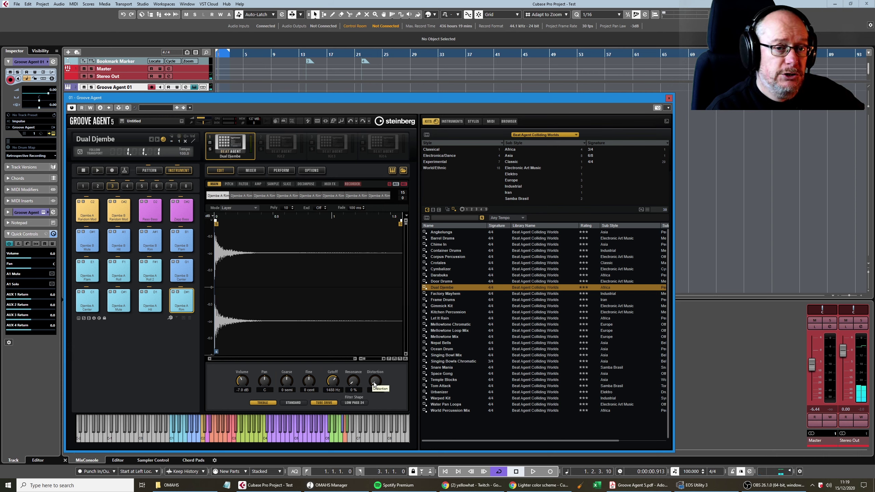
{"action": "left_click_drag", "start_coordinate": [376, 383], "coordinate": [373, 340]}
{"action": "left_click_drag", "start_coordinate": [353, 381], "coordinate": [354, 351]}
Set the Rim sample's filter shape to HP12 + LP6 with a 630 Hz cutoff, 45 % resonance and 60 % distortion
{"action": "left_click", "coordinate": [351, 403]}
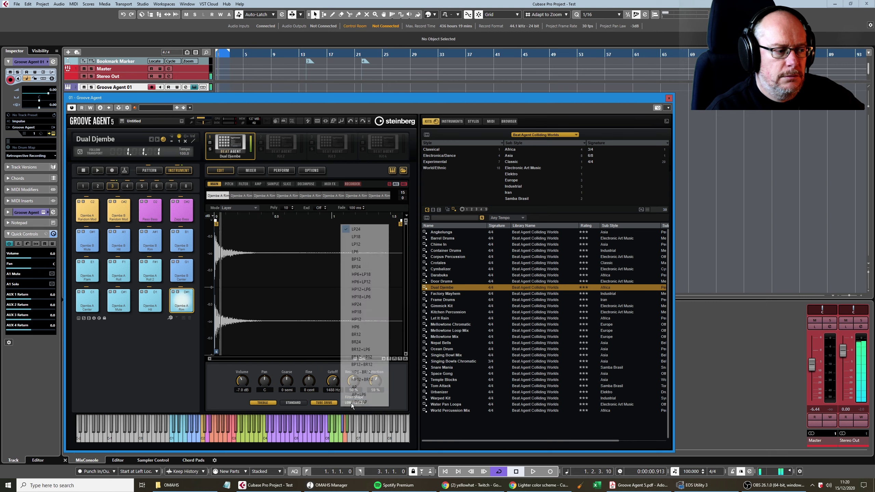
{"action": "left_click", "coordinate": [364, 289]}
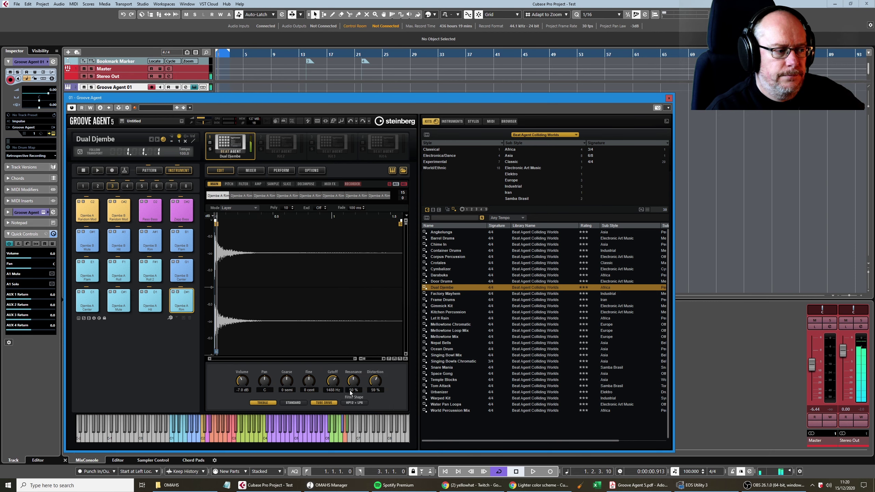
{"action": "left_click_drag", "start_coordinate": [355, 386], "coordinate": [355, 367]}
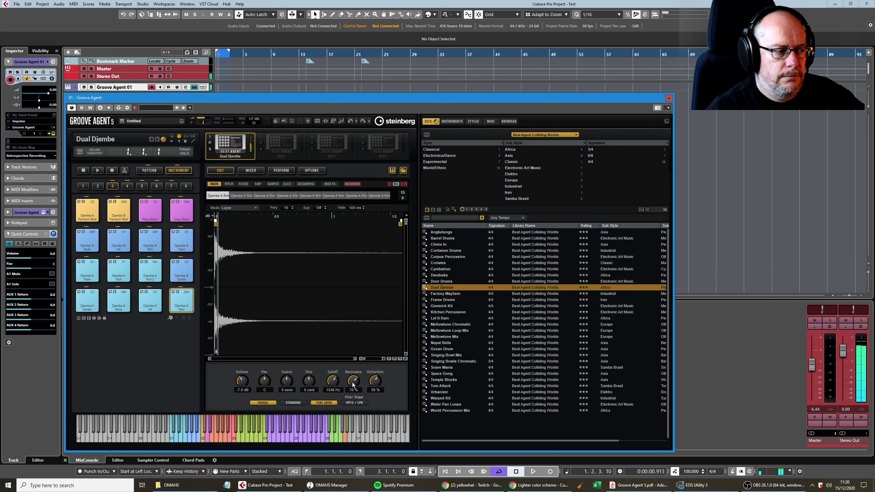
{"action": "left_click_drag", "start_coordinate": [334, 386], "coordinate": [376, 402]}
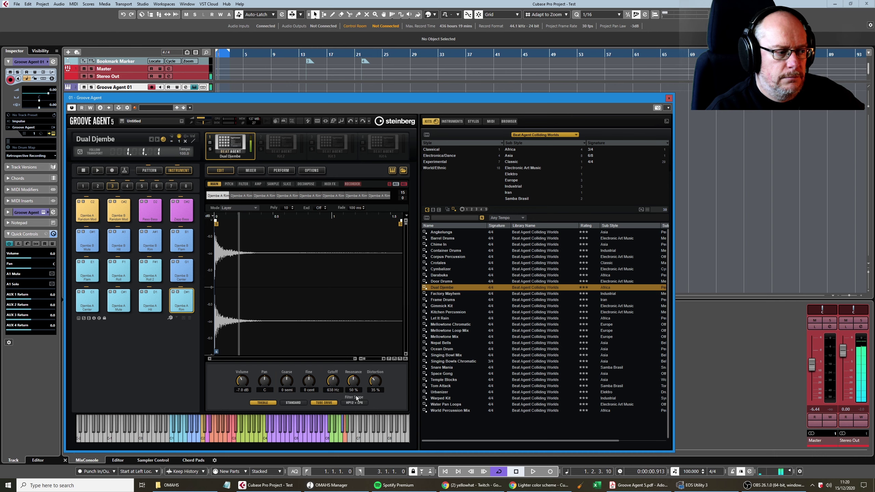
{"action": "left_click_drag", "start_coordinate": [375, 384], "coordinate": [375, 372]}
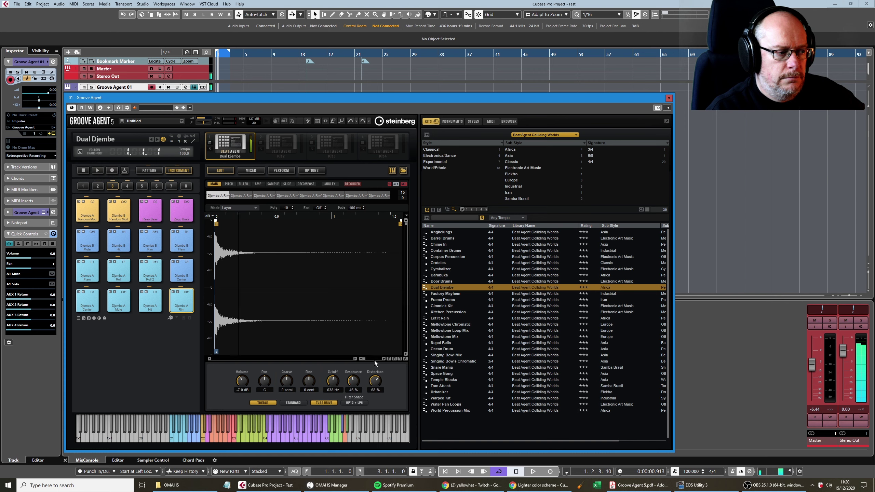
Switch the Rim sample's filter to Bit Red with 65 % distortion and a lower cutoff, and reduce the Stereo Out level to -8.91
{"action": "left_click", "coordinate": [331, 404]}
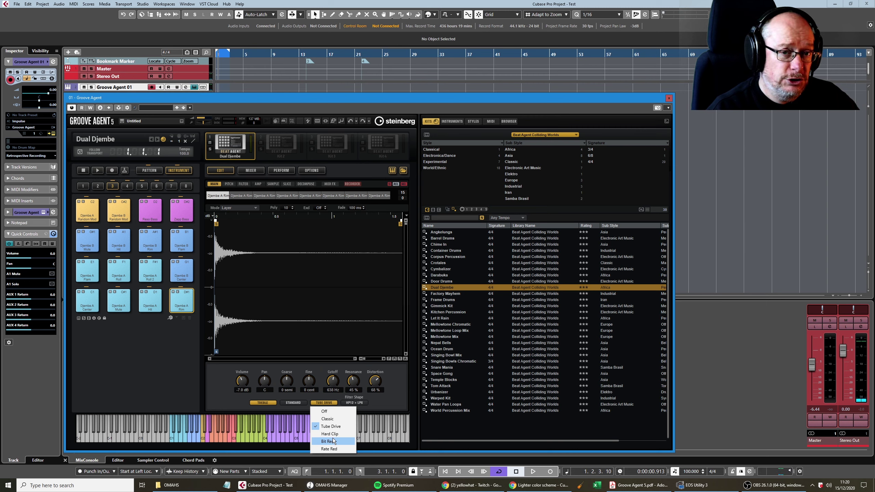
{"action": "left_click", "coordinate": [336, 441]}
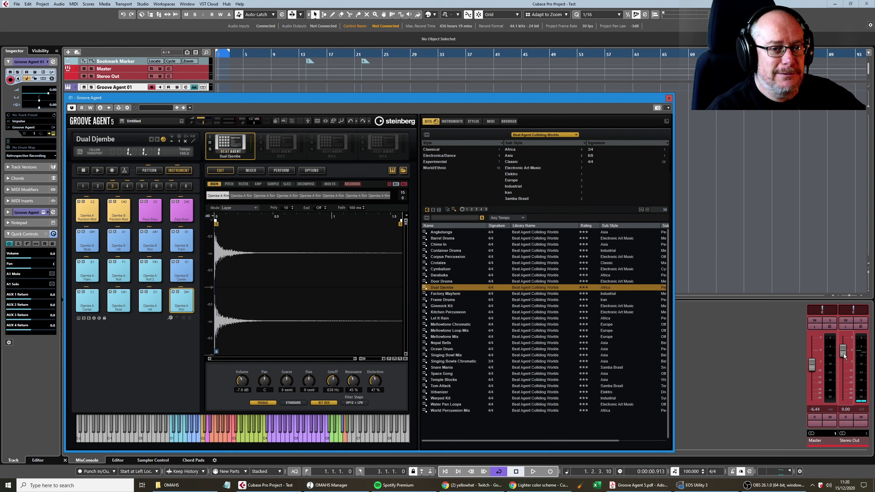
{"action": "mouse_move", "coordinate": [844, 355]}
{"action": "left_mouse_down"}
{"action": "mouse_move", "coordinate": [846, 381]}
{"action": "mouse_move", "coordinate": [845, 370]}
{"action": "left_mouse_up"}
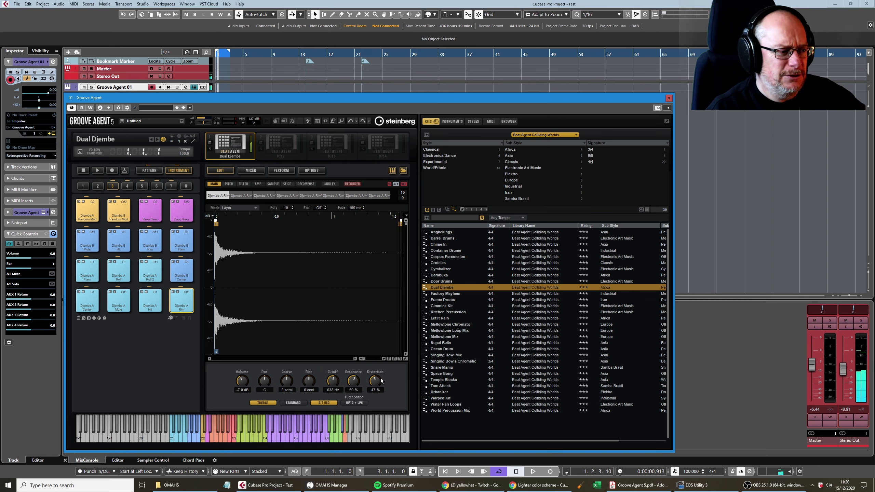
{"action": "left_click_drag", "start_coordinate": [375, 381], "coordinate": [337, 393]}
Try the Rate Red filter on the Rim sample with 75 % distortion, adjusting its resonance and cutoff around 410 Hz
{"action": "left_click", "coordinate": [323, 403]}
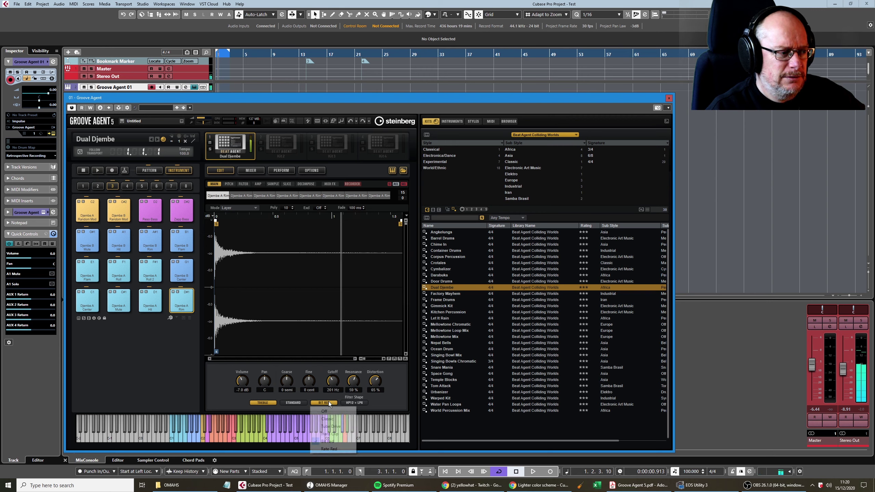
{"action": "left_click", "coordinate": [327, 449]}
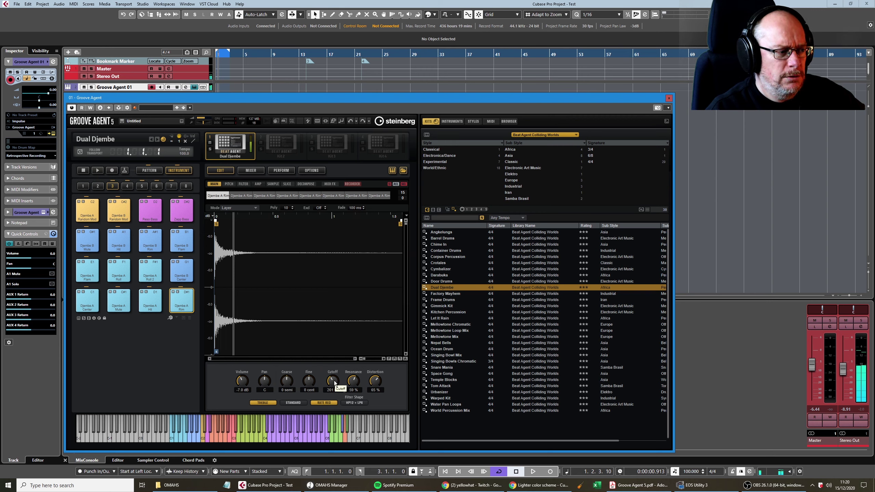
{"action": "mouse_move", "coordinate": [336, 383]}
{"action": "left_mouse_down"}
{"action": "mouse_move", "coordinate": [334, 374]}
{"action": "mouse_move", "coordinate": [353, 378]}
{"action": "left_mouse_up"}
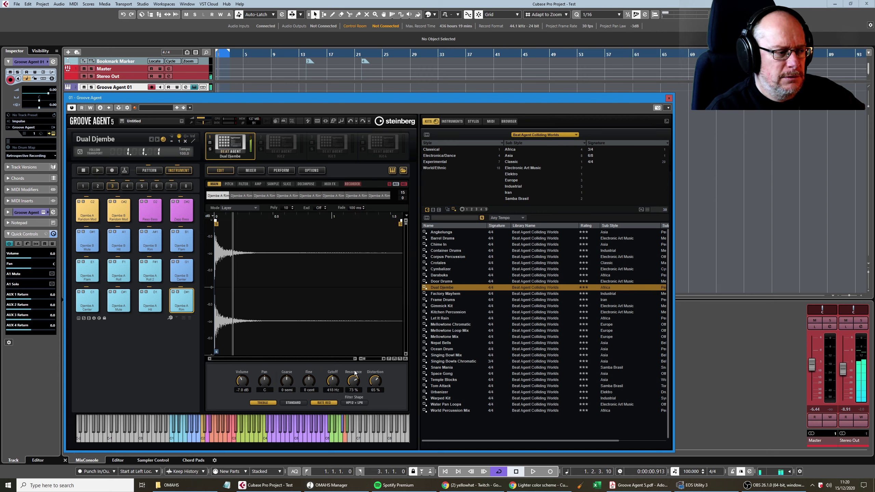
{"action": "left_click_drag", "start_coordinate": [357, 376], "coordinate": [379, 383]}
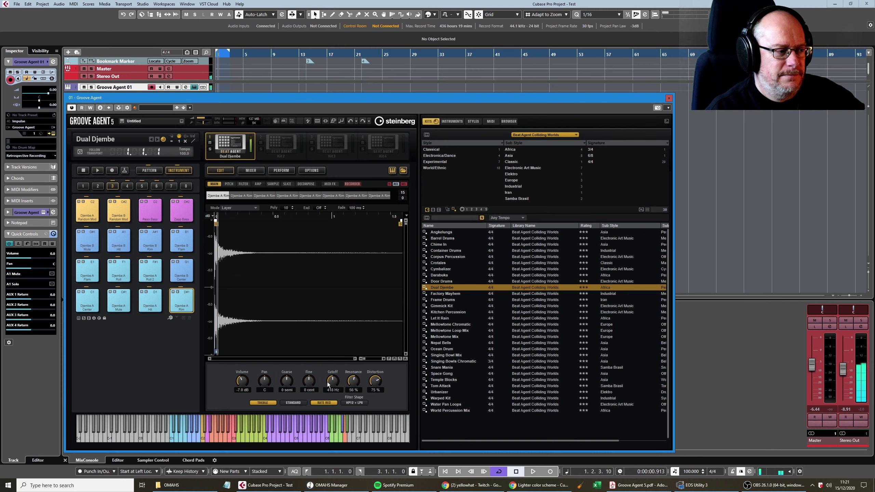
{"action": "mouse_move", "coordinate": [333, 380]}
{"action": "left_mouse_down"}
{"action": "mouse_move", "coordinate": [334, 367]}
{"action": "mouse_move", "coordinate": [334, 394]}
{"action": "left_mouse_up"}
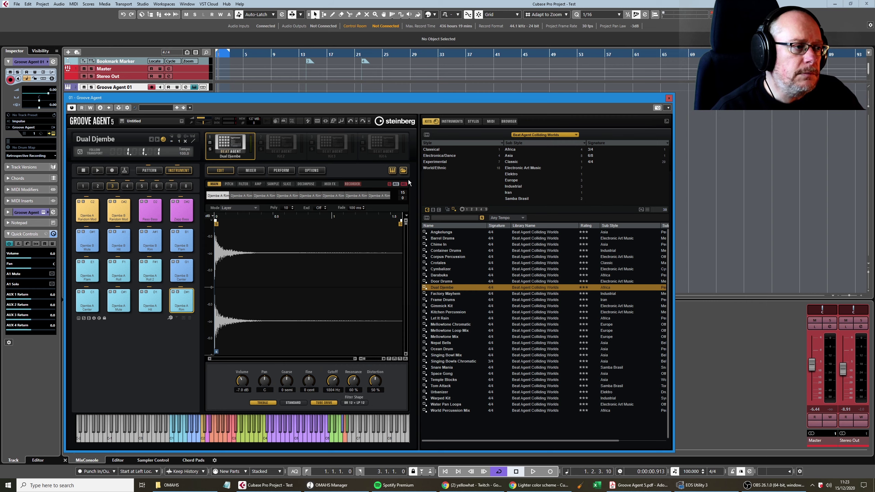
Make parameter edits affect all of the Rim pad's samples instead of one, and set their coarse tune to 3 semitones
{"action": "left_click", "coordinate": [390, 184]}
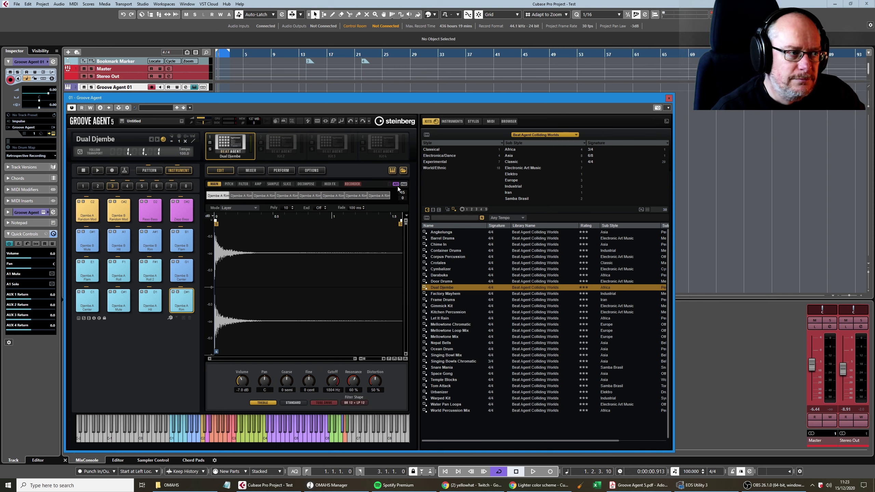
{"action": "left_click", "coordinate": [395, 184]}
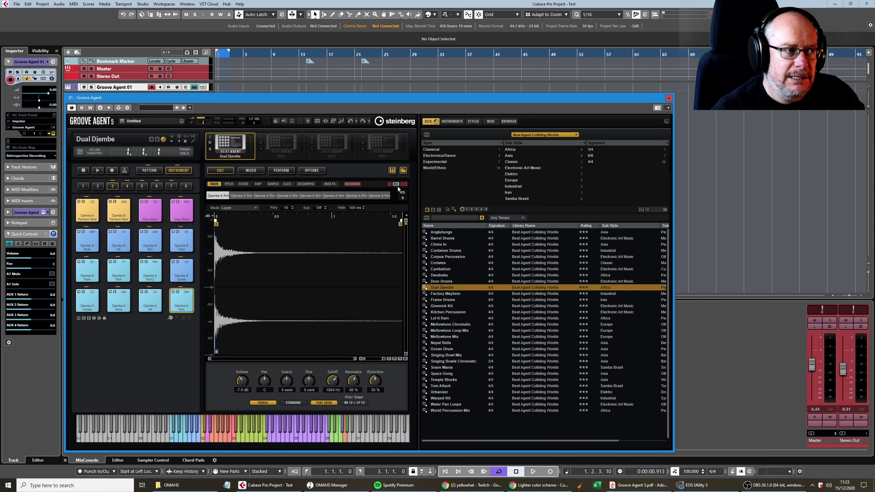
{"action": "left_click", "coordinate": [404, 185]}
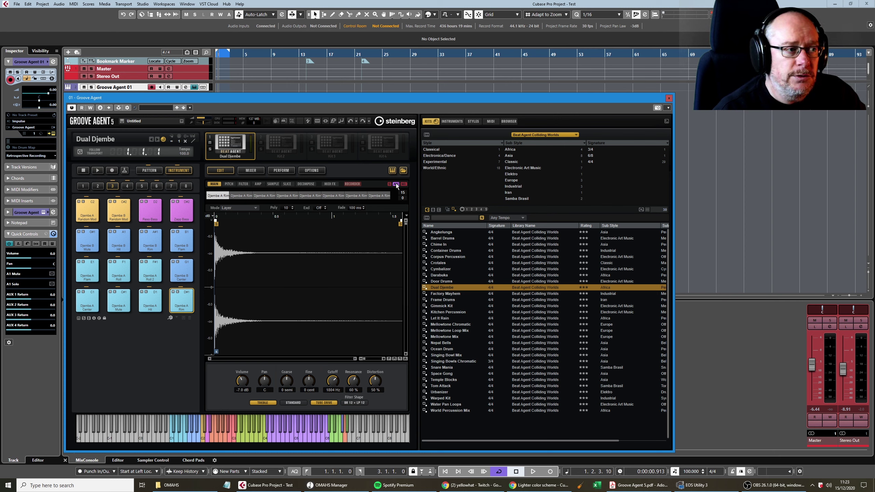
{"action": "left_click", "coordinate": [403, 185]}
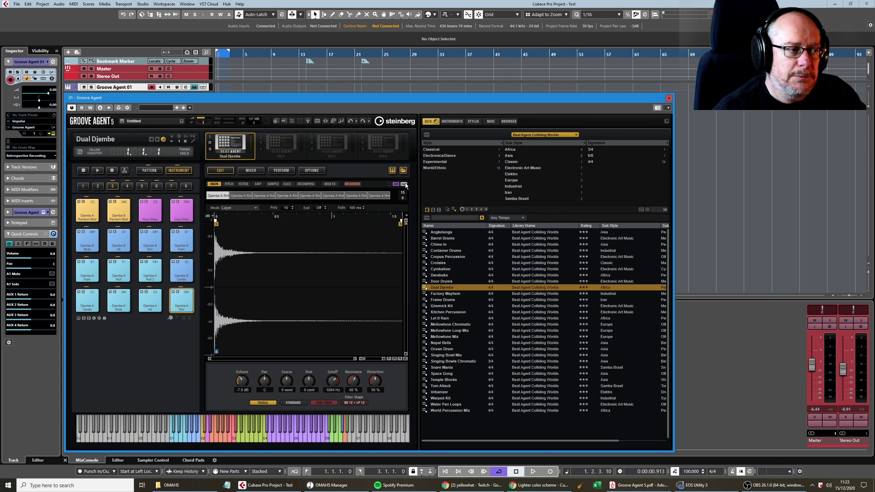
{"action": "left_click_drag", "start_coordinate": [286, 388], "coordinate": [292, 365]}
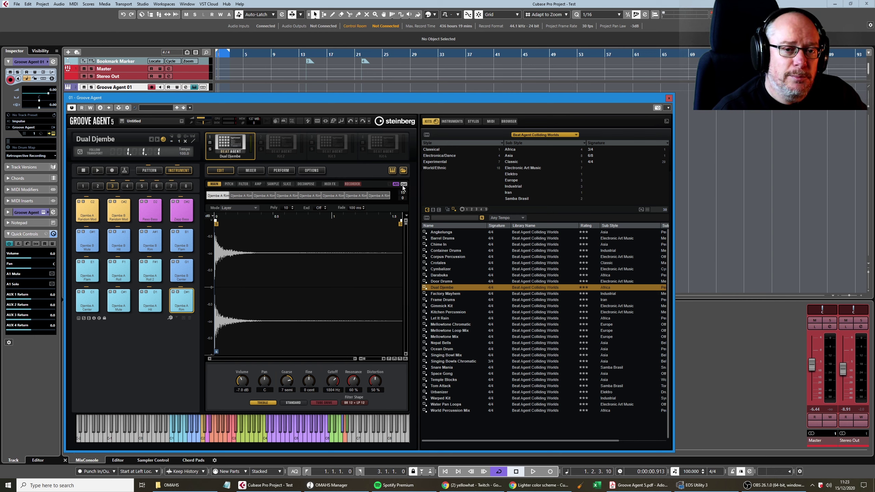
{"action": "scroll", "coordinate": [286, 381], "scroll_direction": "down", "scroll_amount": 4}
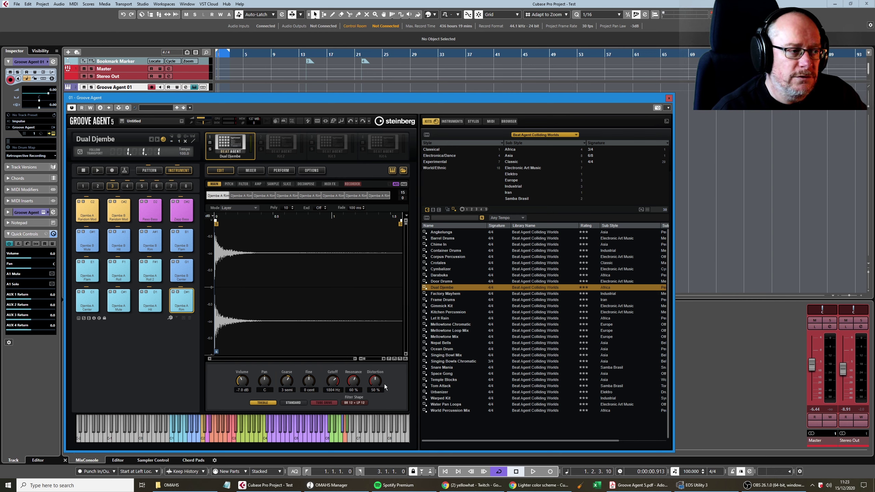